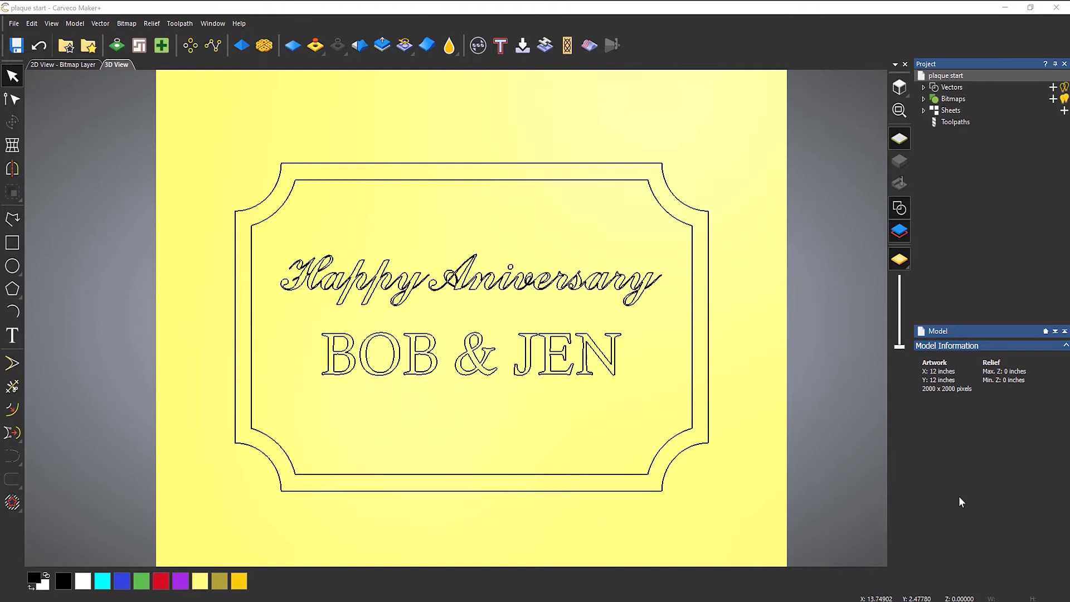
Start a V-Bit Carving toolpath for both lettering lines using the V-Bit 1.25 Inch 90 degree tool
click(954, 122)
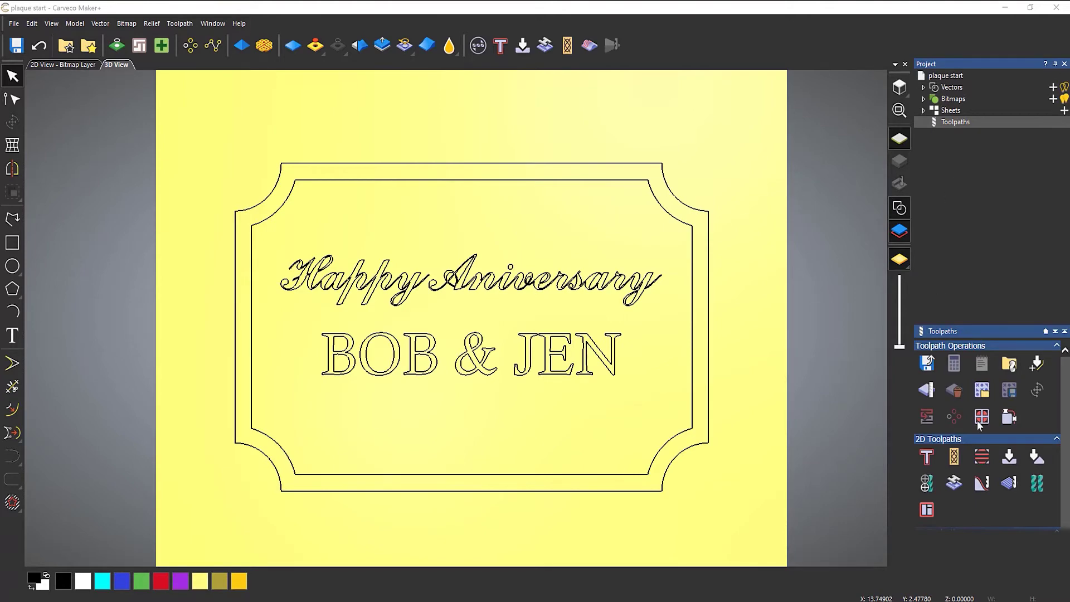
click(1009, 457)
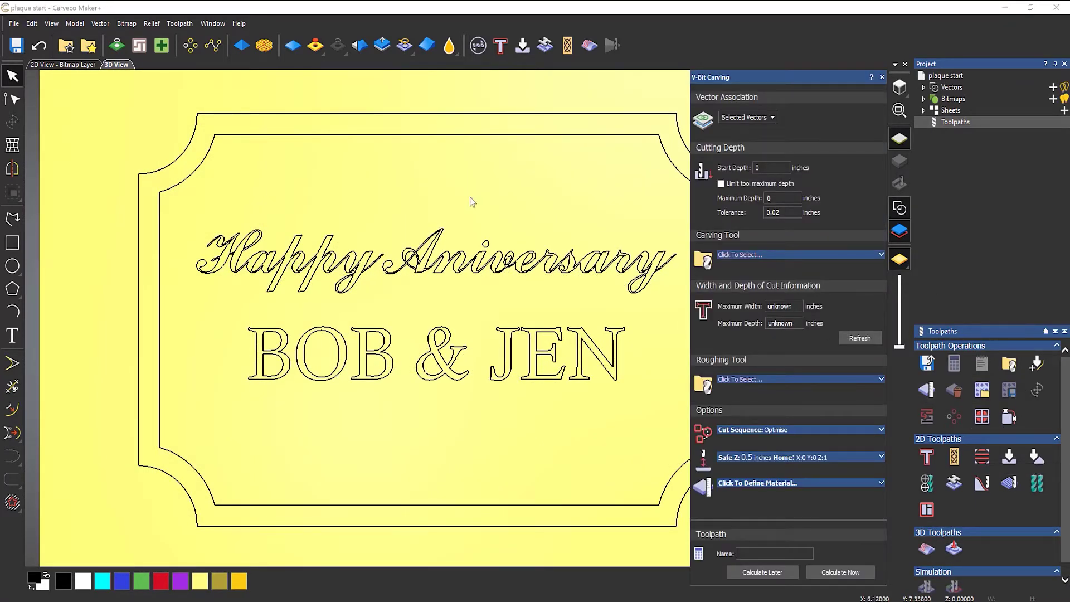
drag(549, 194, 379, 390)
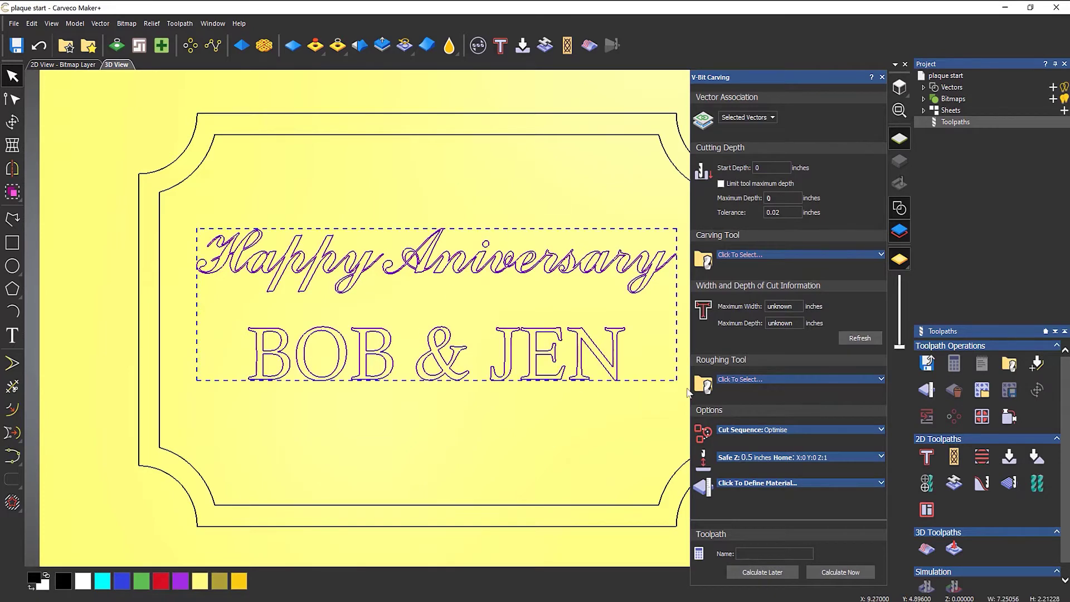
click(777, 257)
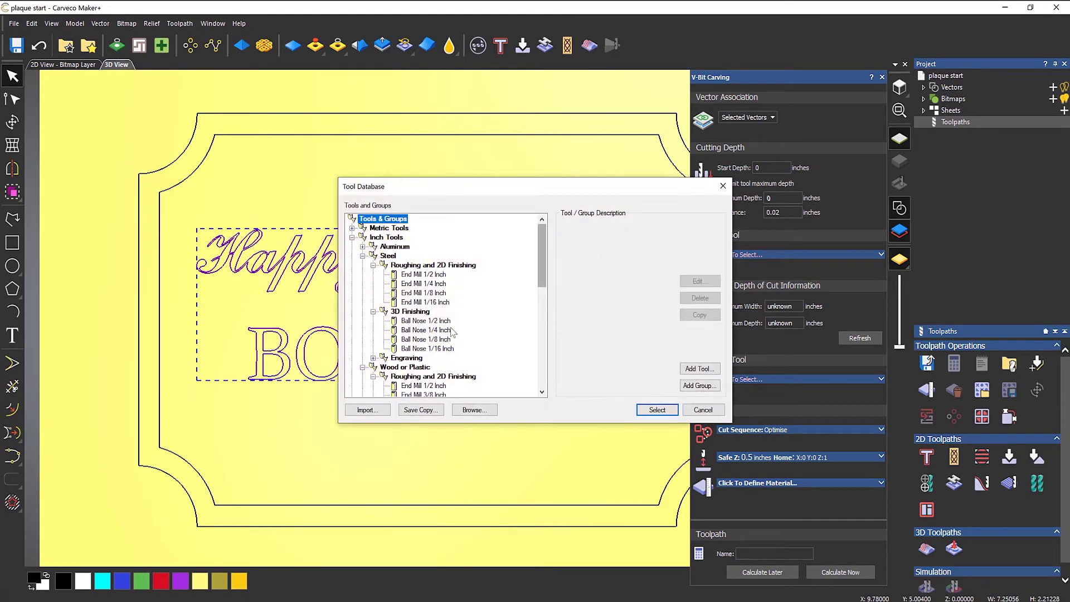
scroll(452, 332, down, 3)
scroll(453, 332, down, 2)
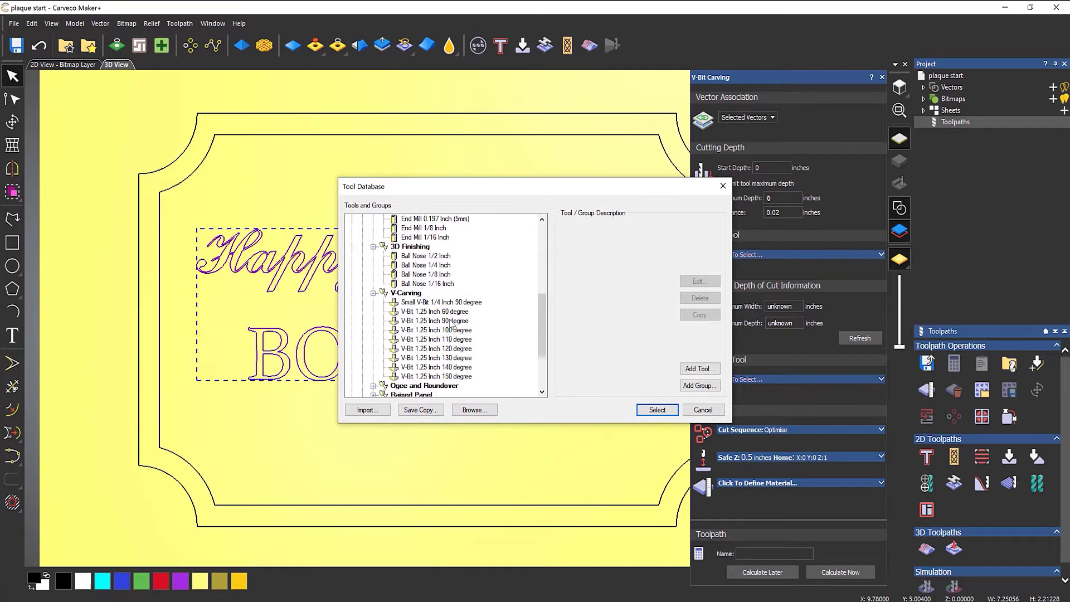
click(451, 322)
click(658, 410)
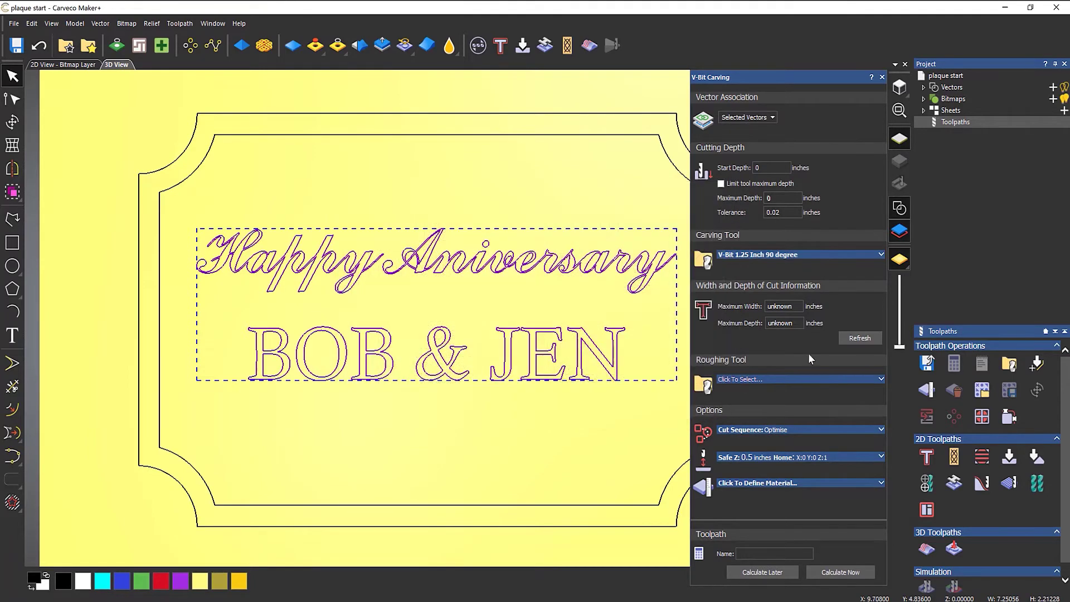
Set the material thickness to 0.75 inch and save the toolpath with Calculate Later
click(865, 339)
click(787, 484)
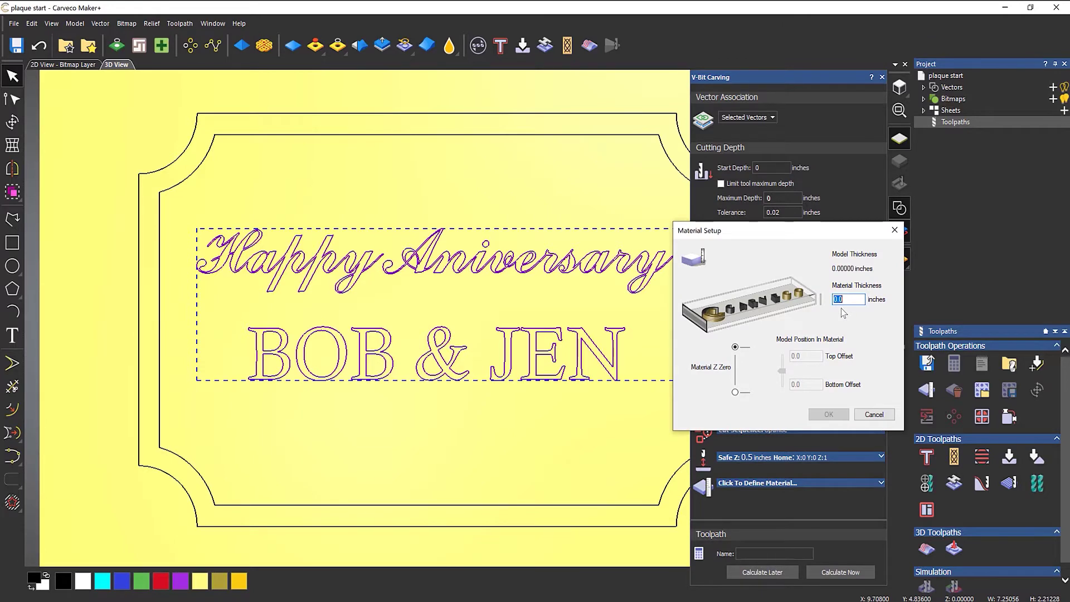
text(0.75)
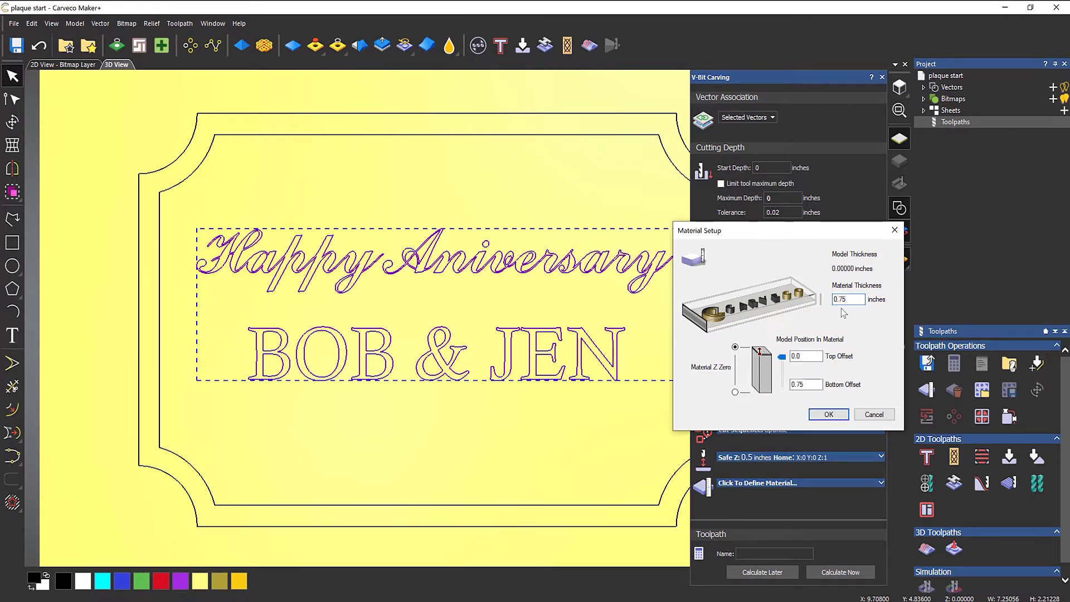
click(825, 414)
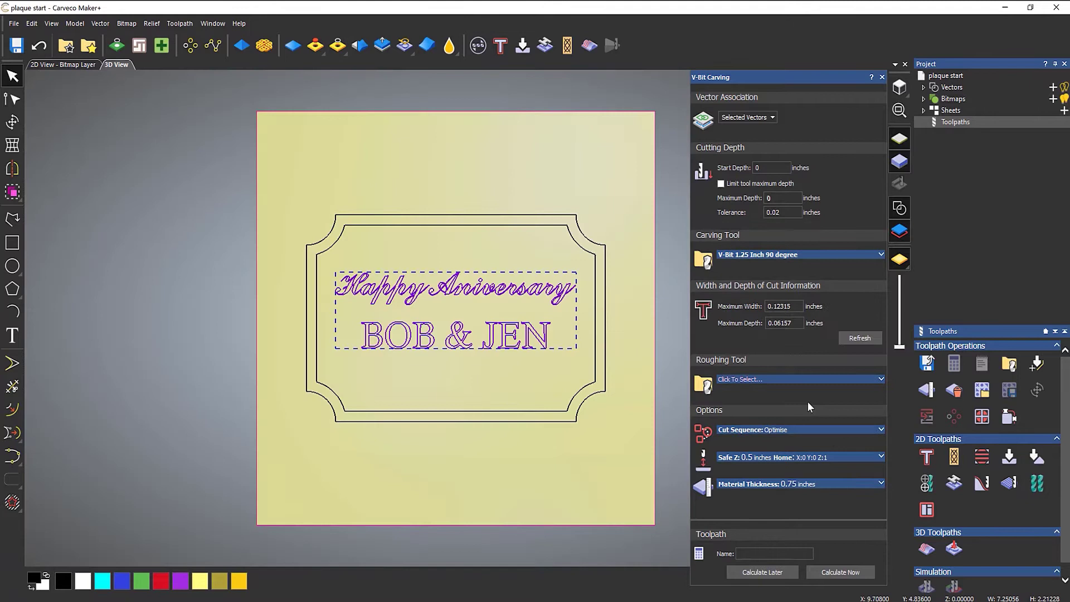
click(754, 572)
click(882, 77)
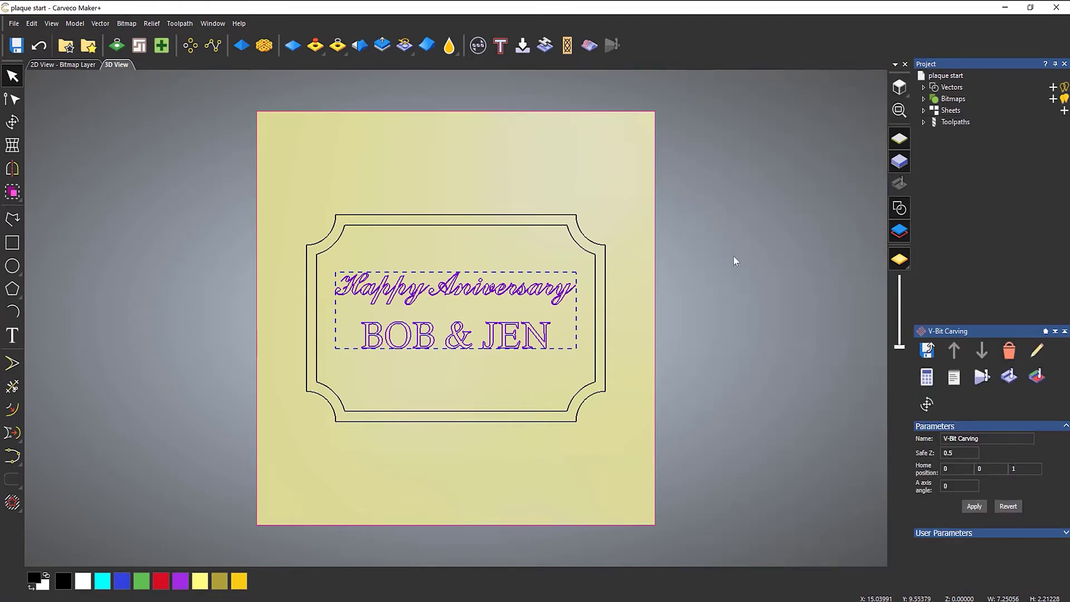
click(923, 122)
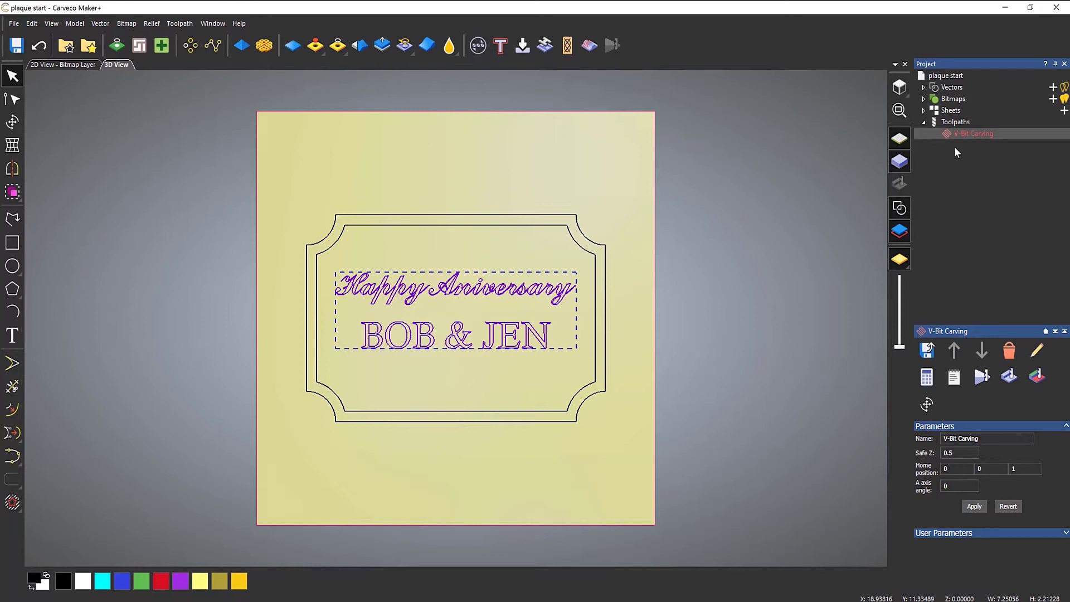
Start a profile toolpath on the inner border with sharp corners off and the 1.25 inch 90-degree V-bit
click(582, 248)
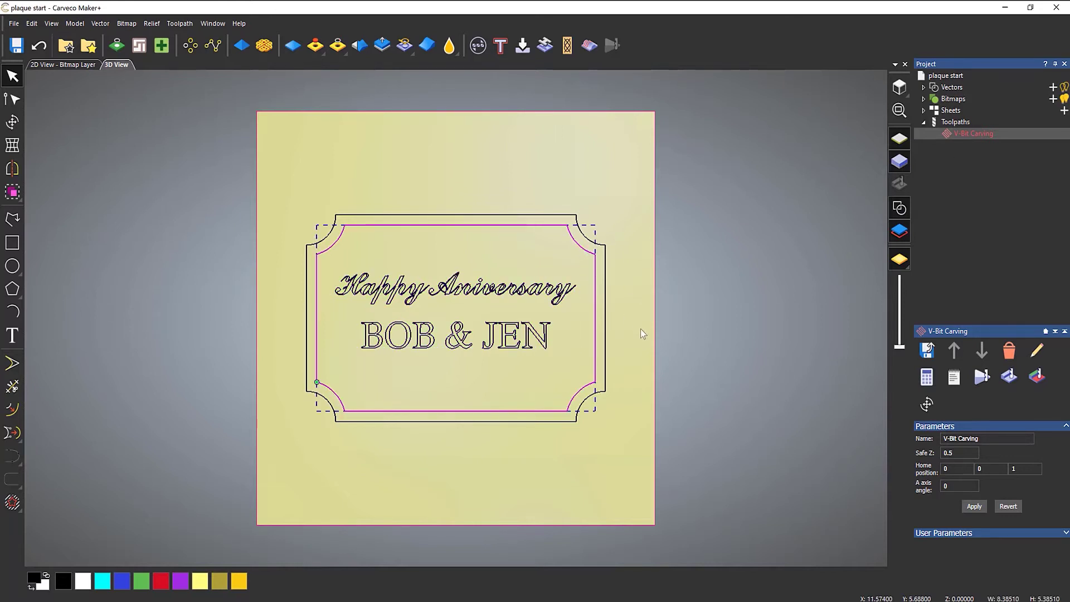
click(955, 122)
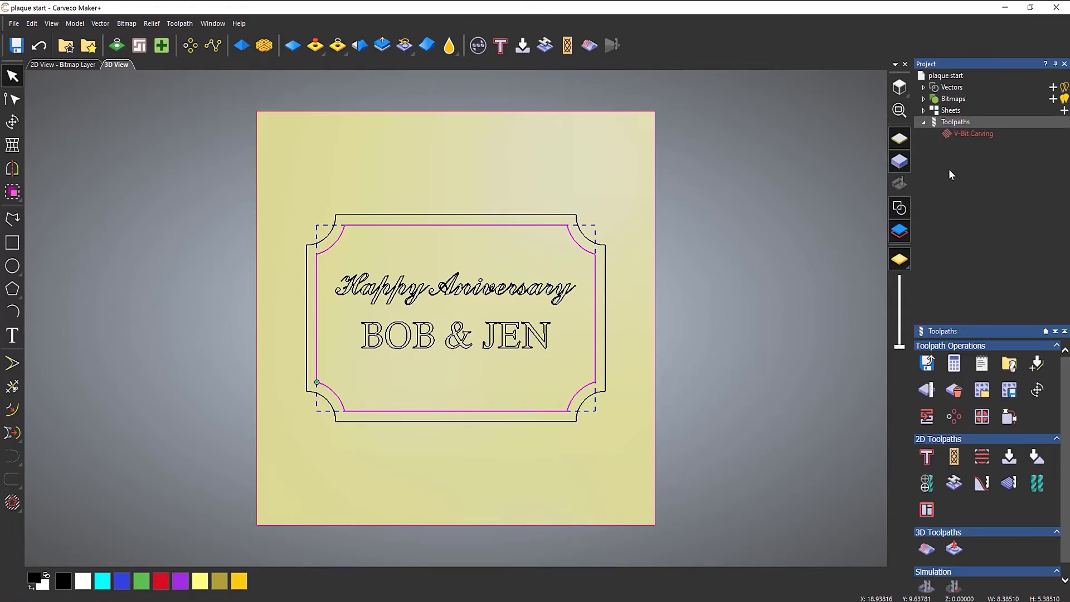
click(926, 390)
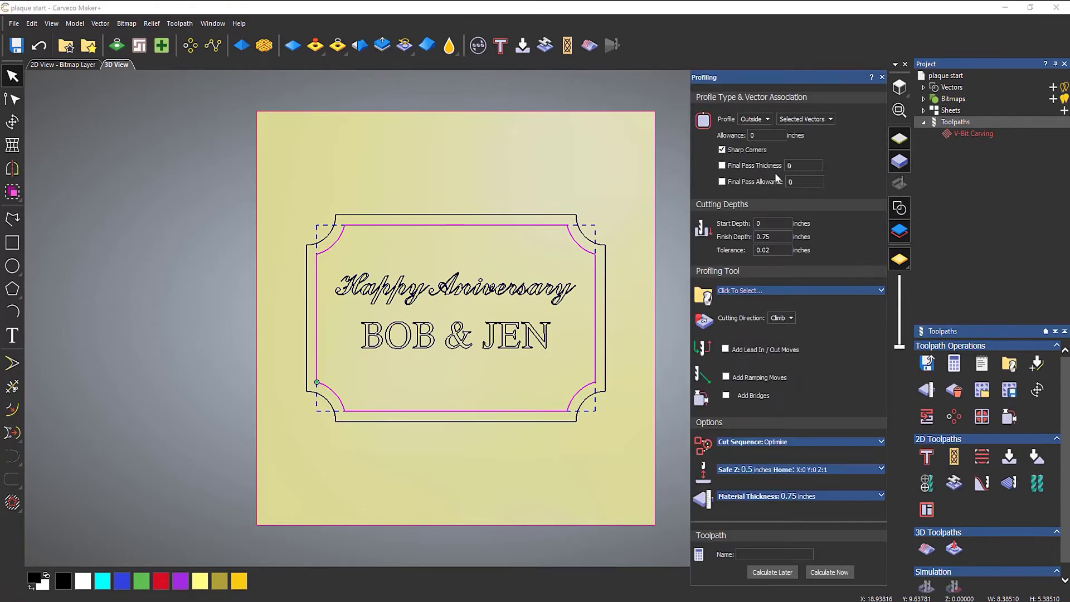
click(722, 150)
click(775, 293)
scroll(490, 320, down, 7)
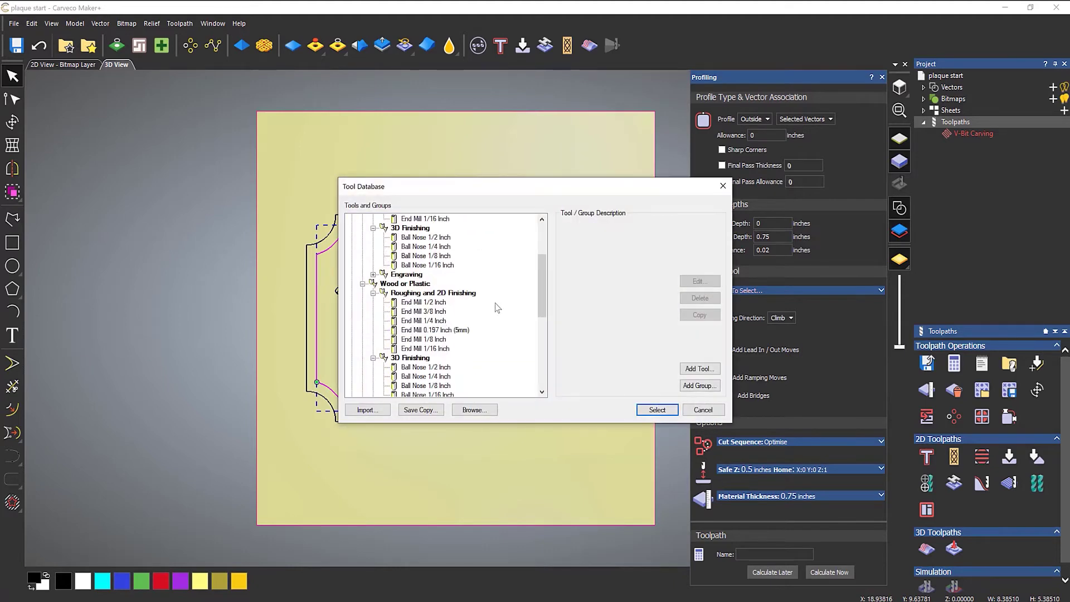
click(488, 321)
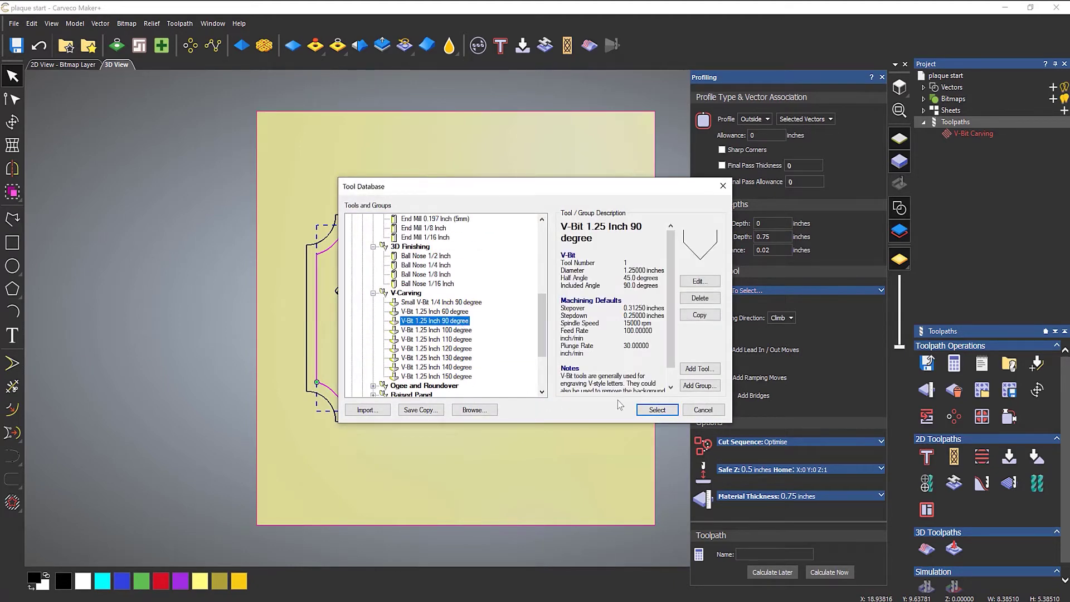
click(657, 409)
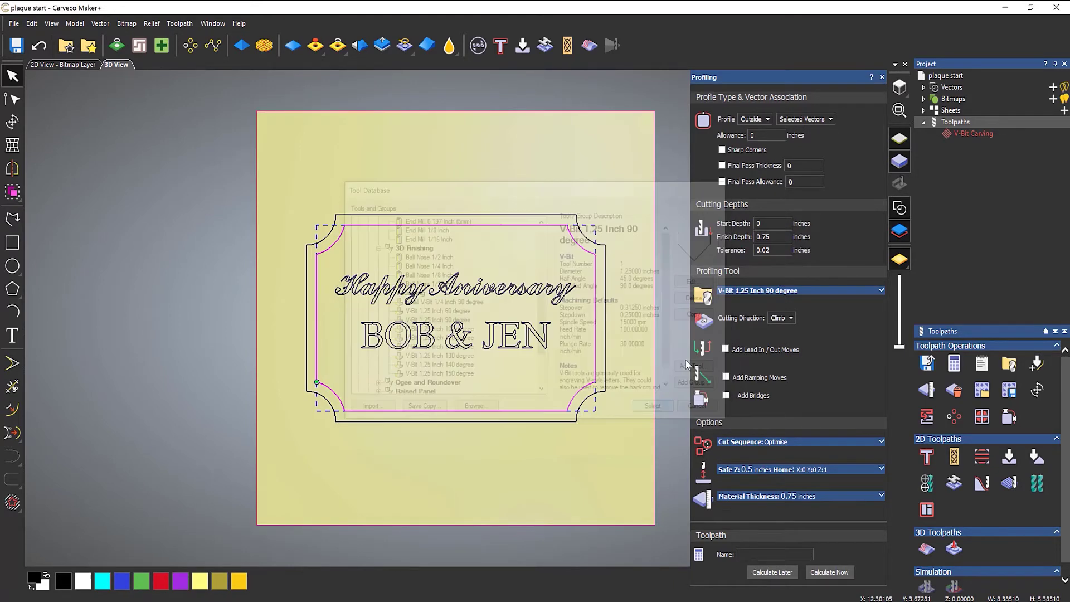
Set finish depth to 0.1 inch, profile along the vector, and save with Calculate Later
click(766, 236)
key(BackSpace)
key(BackSpace)
text(1)
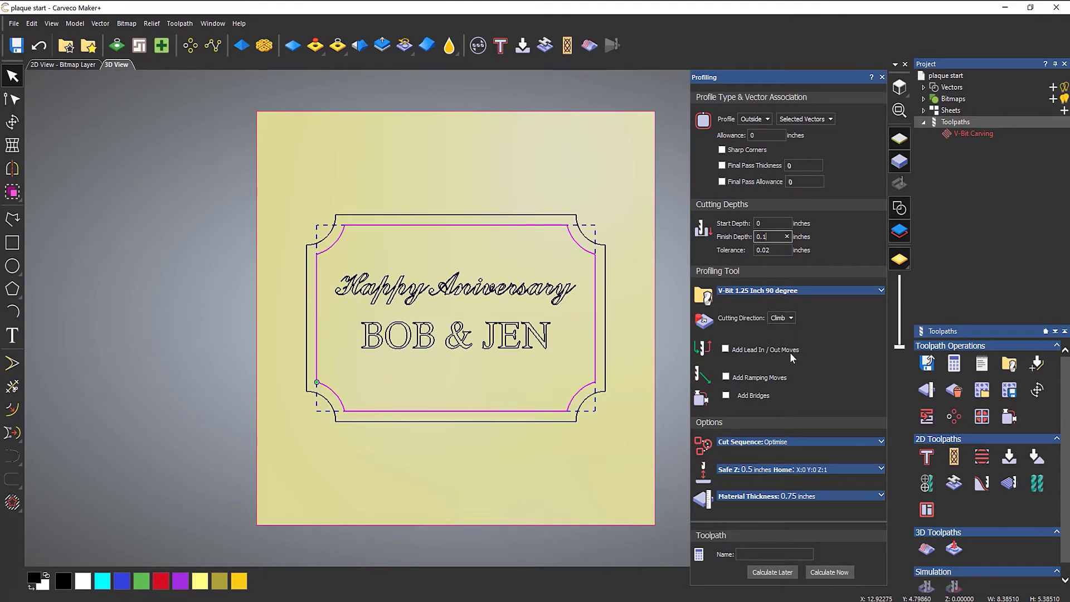
click(767, 121)
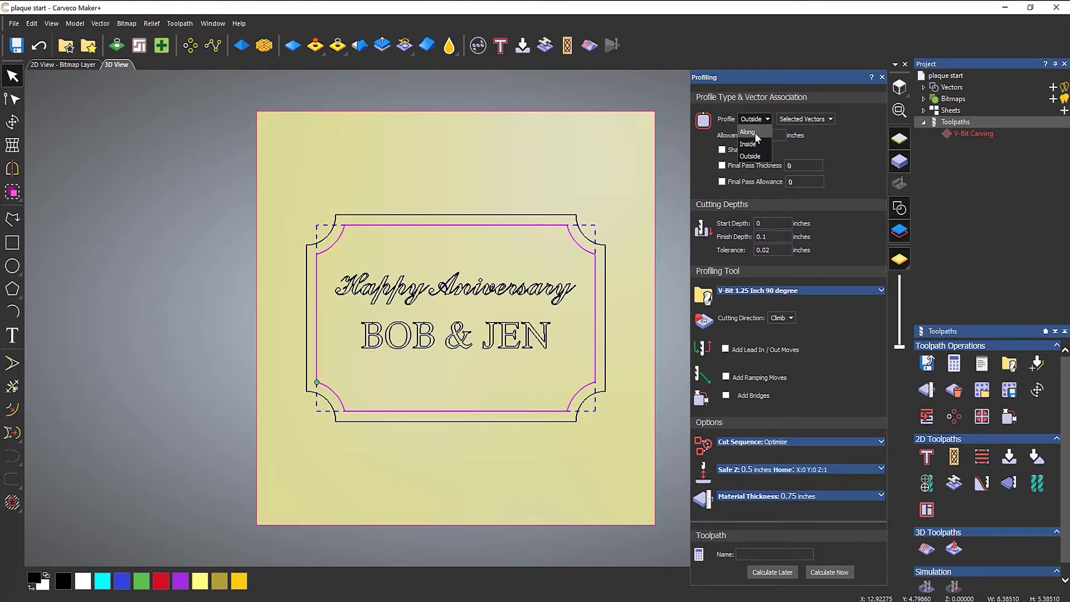
click(754, 133)
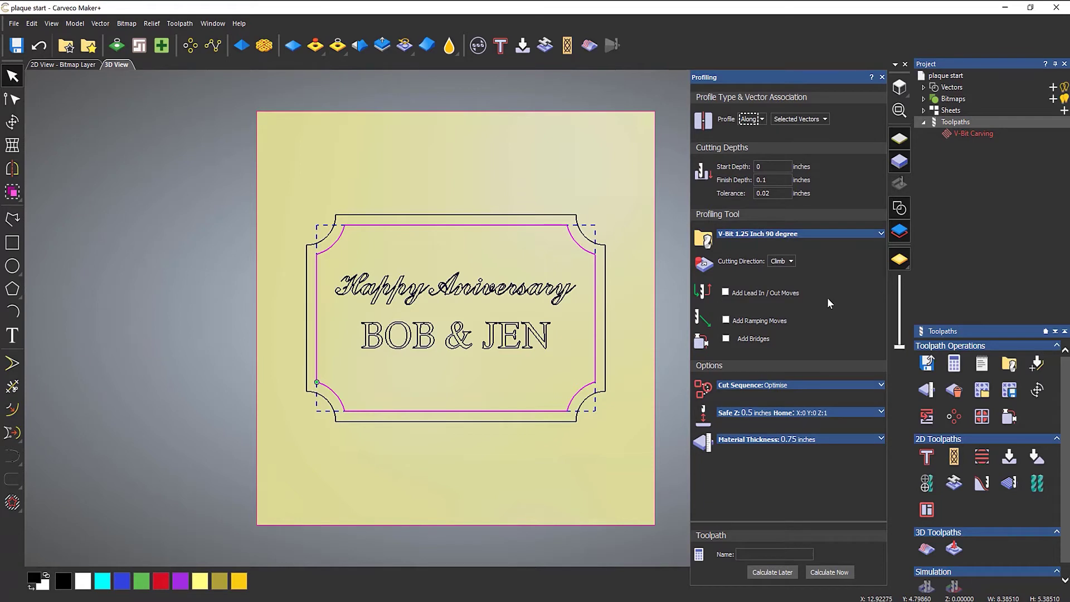
click(773, 572)
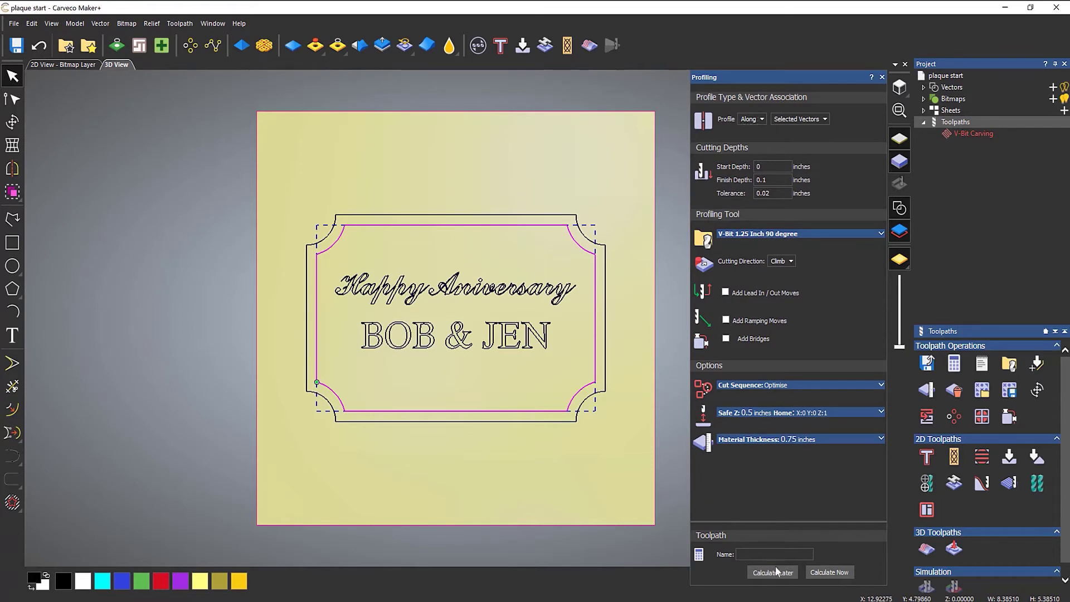
click(882, 77)
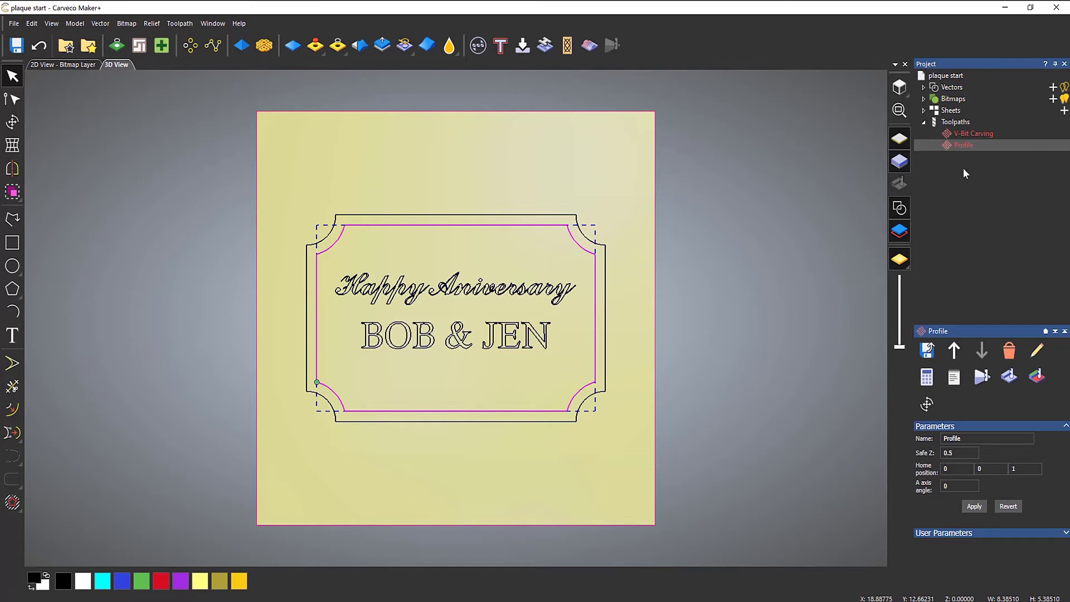
Add Profile 1 as an outside cut around the outer border using End Mill 1/4 Inch, calculated later
click(620, 239)
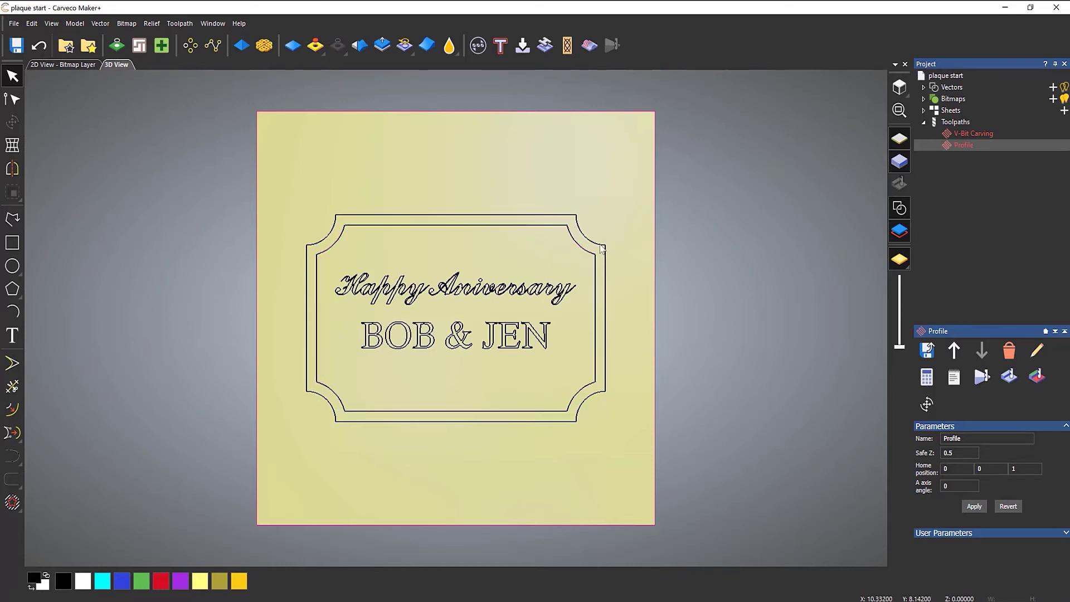
click(602, 246)
click(962, 121)
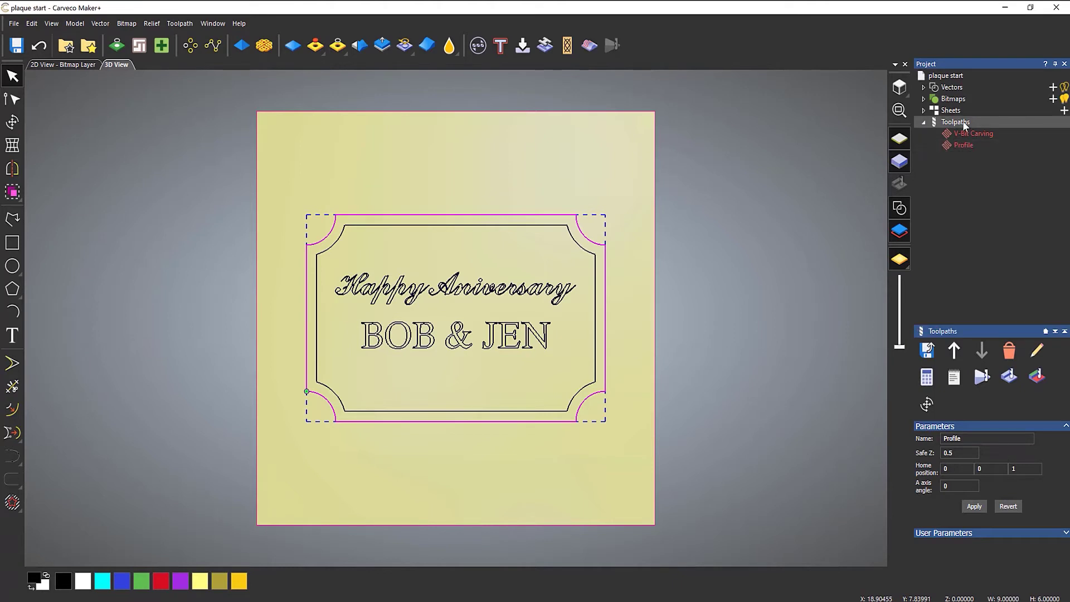
click(926, 455)
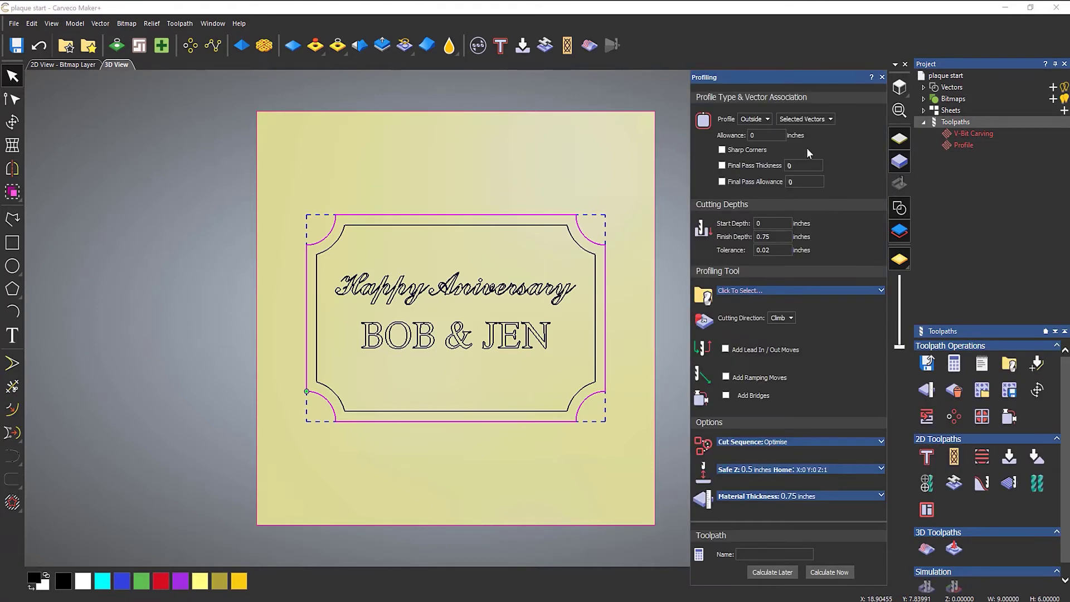
click(768, 289)
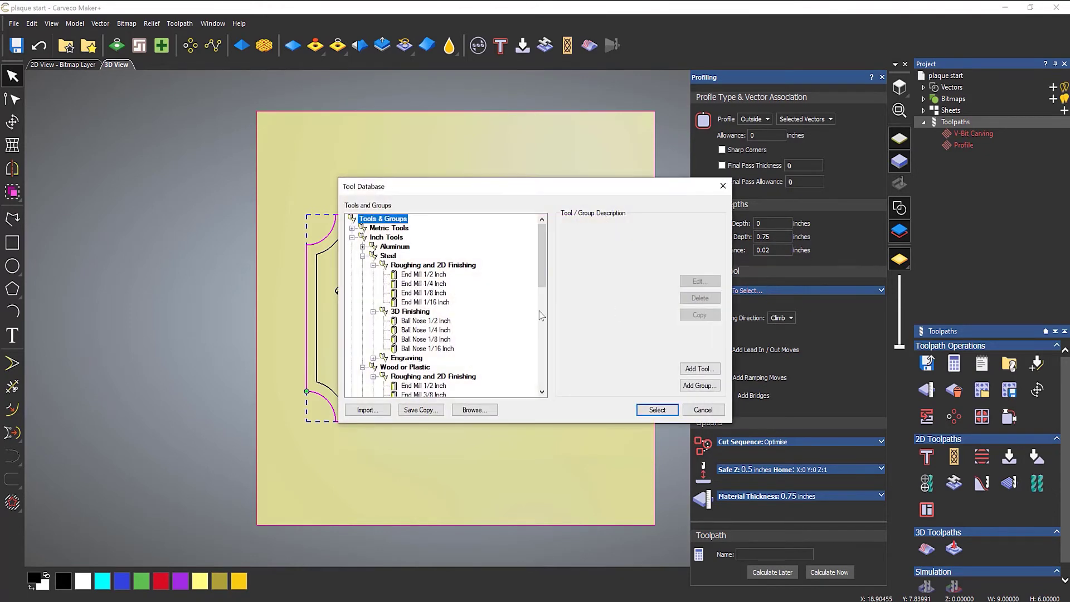
click(439, 284)
click(657, 410)
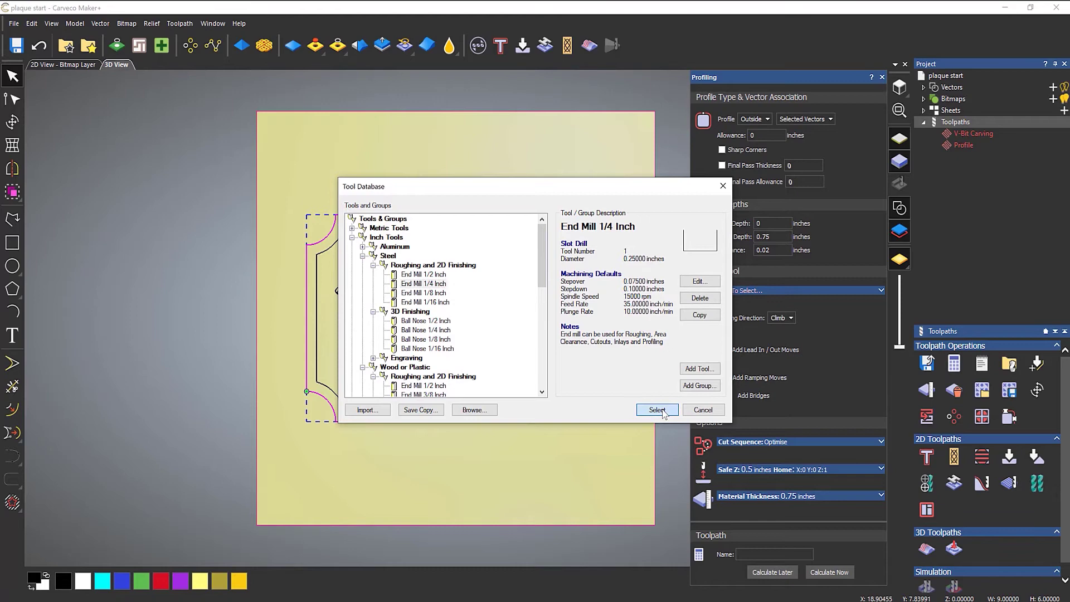
click(772, 571)
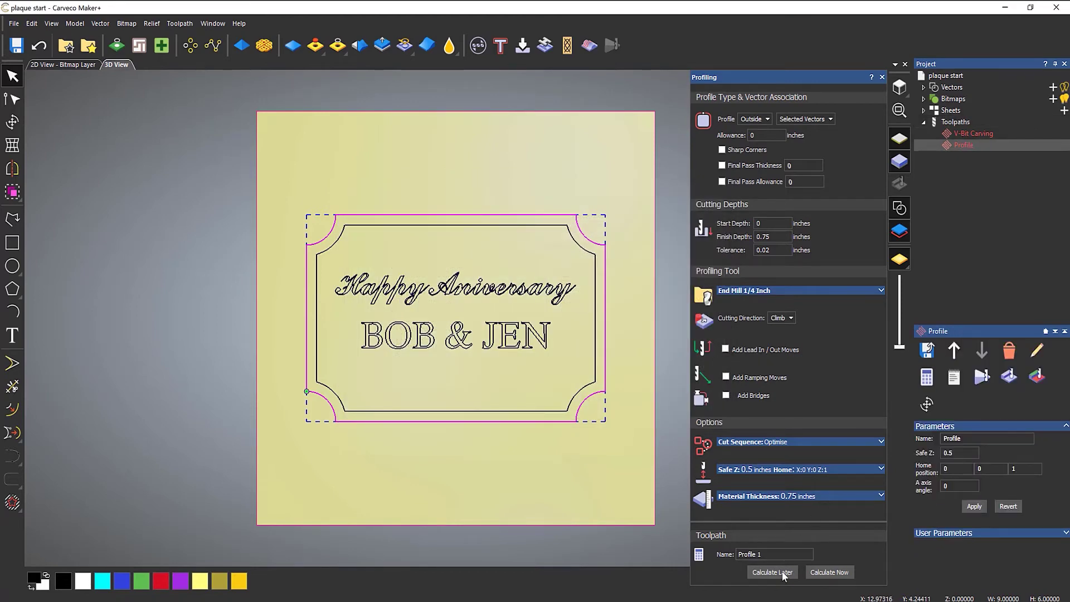
click(882, 77)
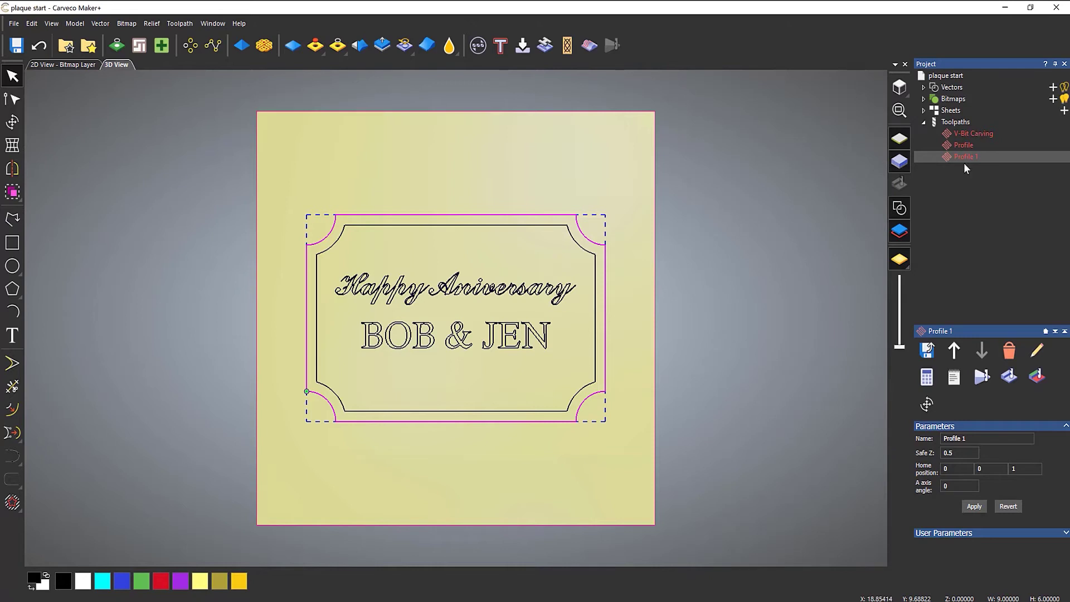
Deselect the outline vector and show the Toolpaths node's operations panel
click(773, 295)
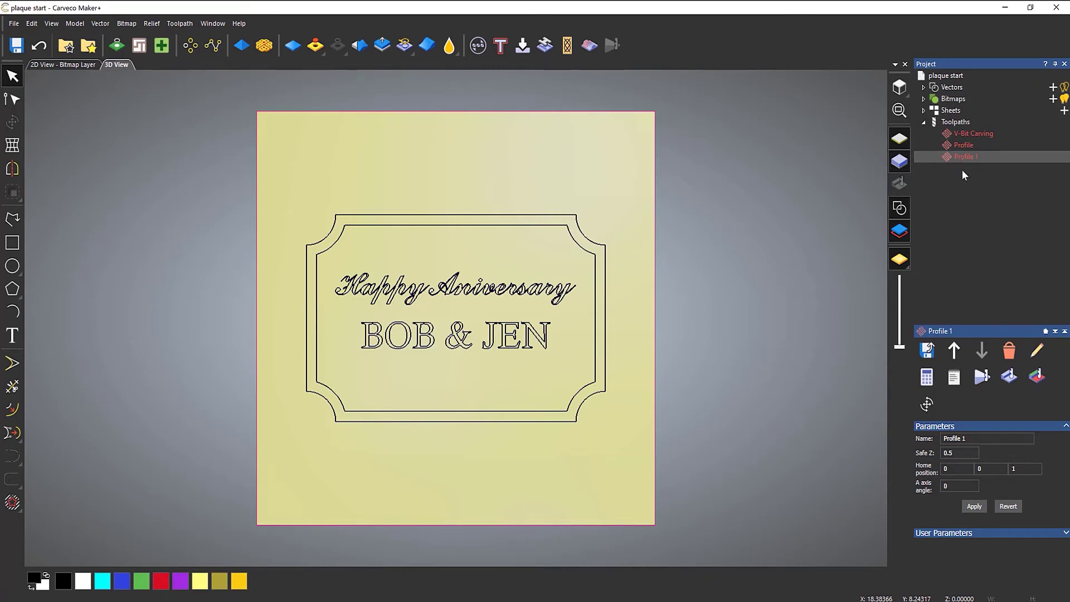
click(955, 122)
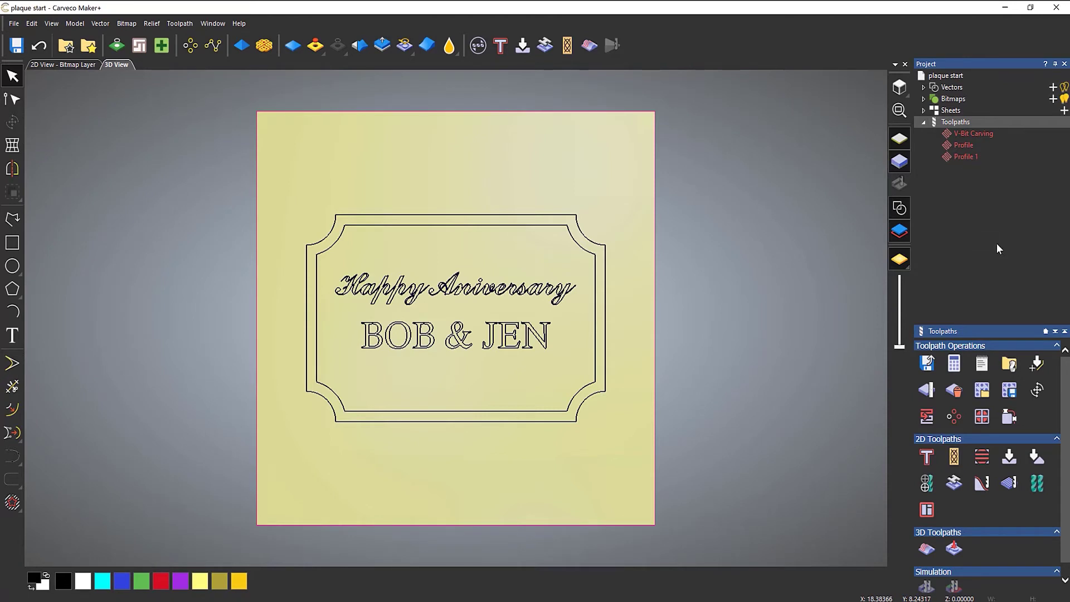
Batch calculate V-Bit Carving, Profile and Profile 1 together, then close the dialog
click(954, 362)
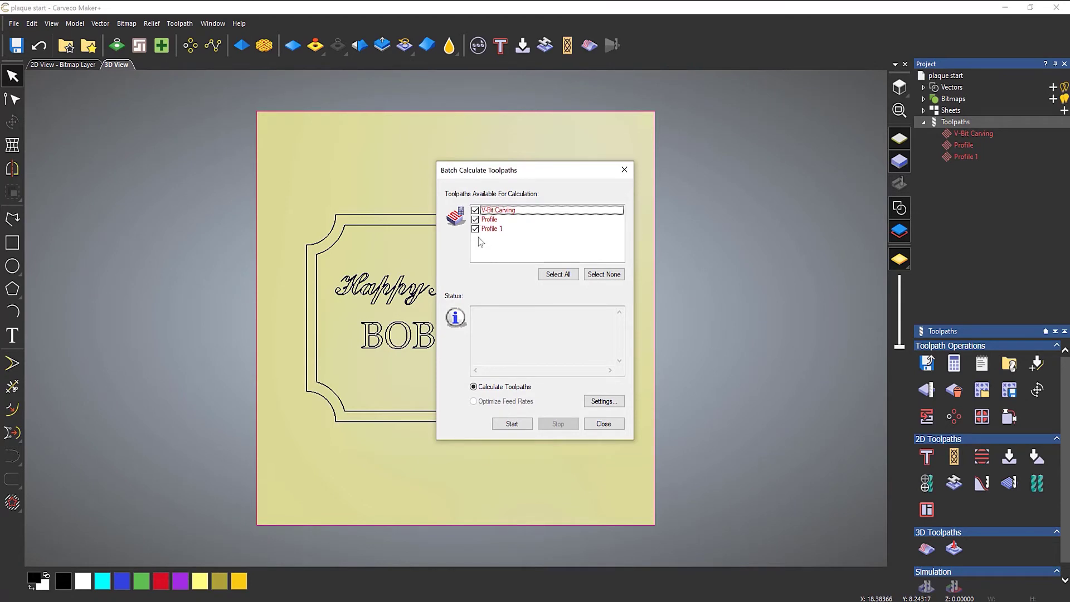
click(557, 273)
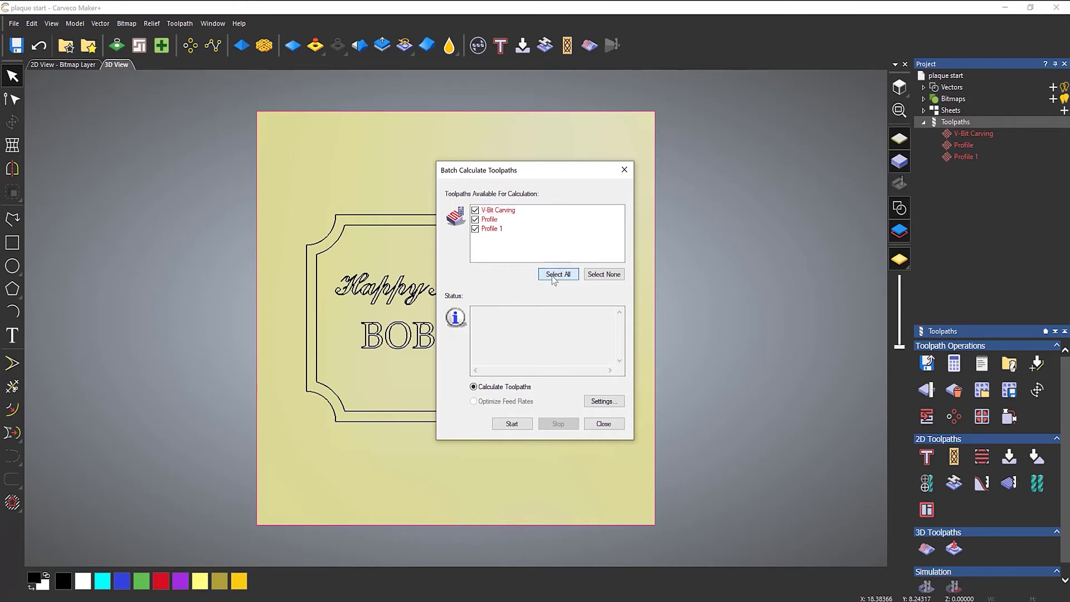
click(476, 220)
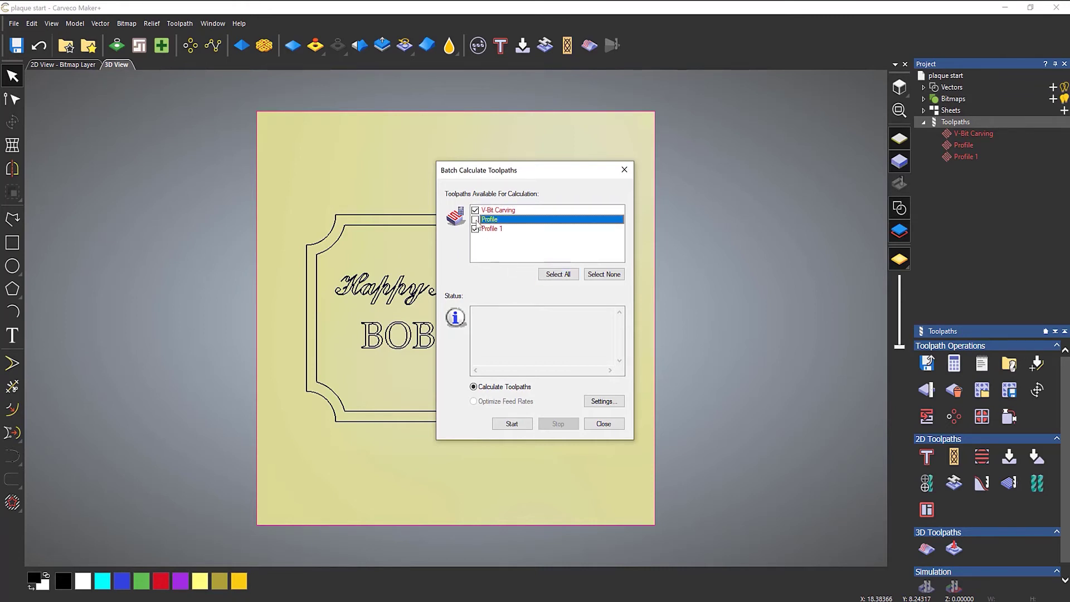
click(475, 219)
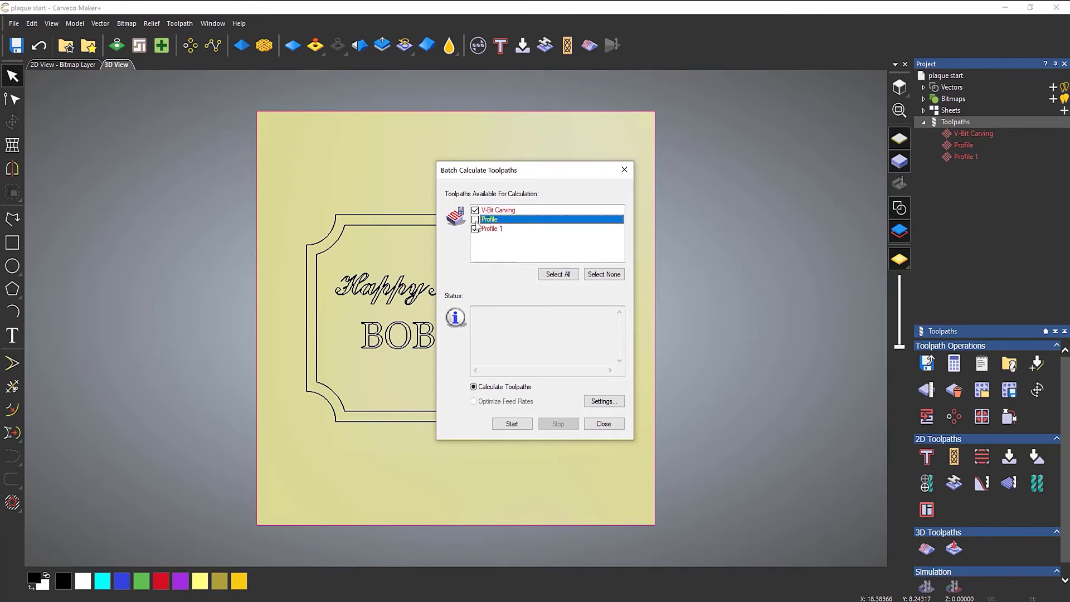
click(520, 429)
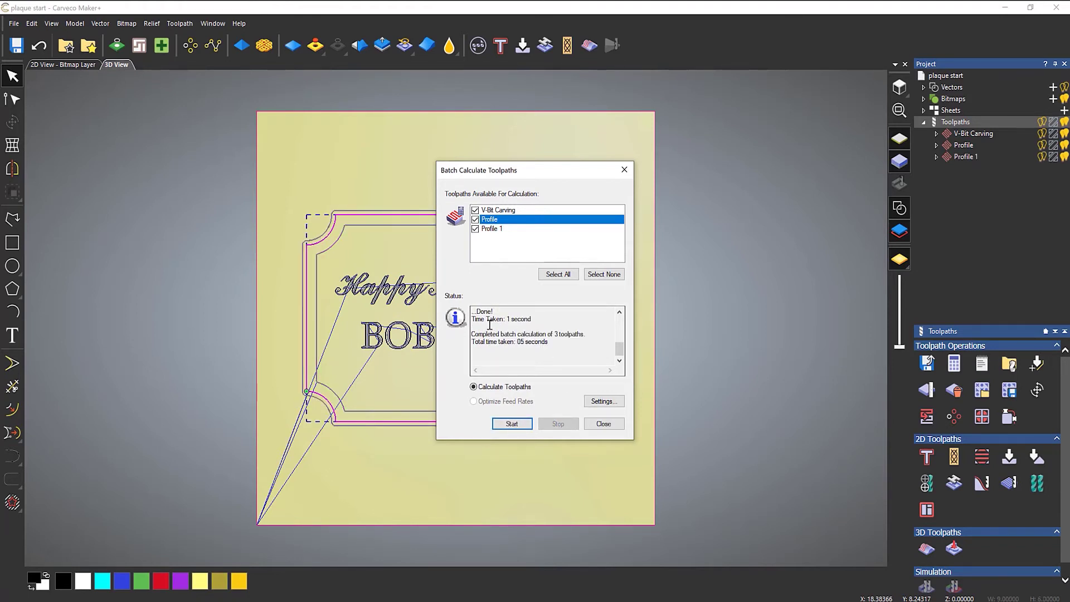
mouse_move(620, 350)
mouse_down()
mouse_move(625, 324)
mouse_move(625, 351)
mouse_up()
click(602, 425)
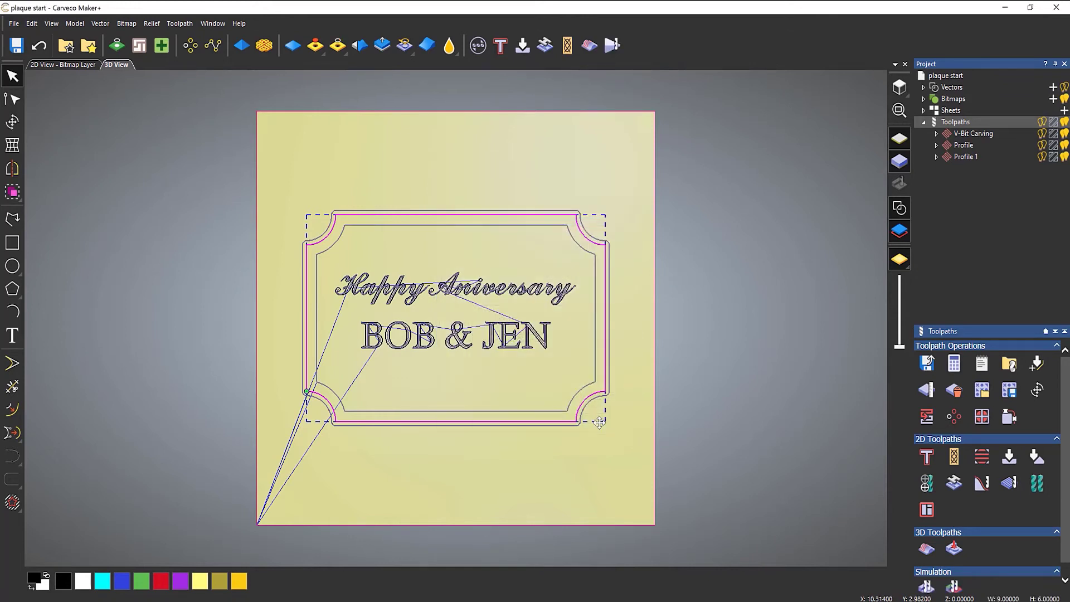
Simulate all toolpaths at standard resolution and orbit and zoom to inspect the carved plaque
right_click(957, 122)
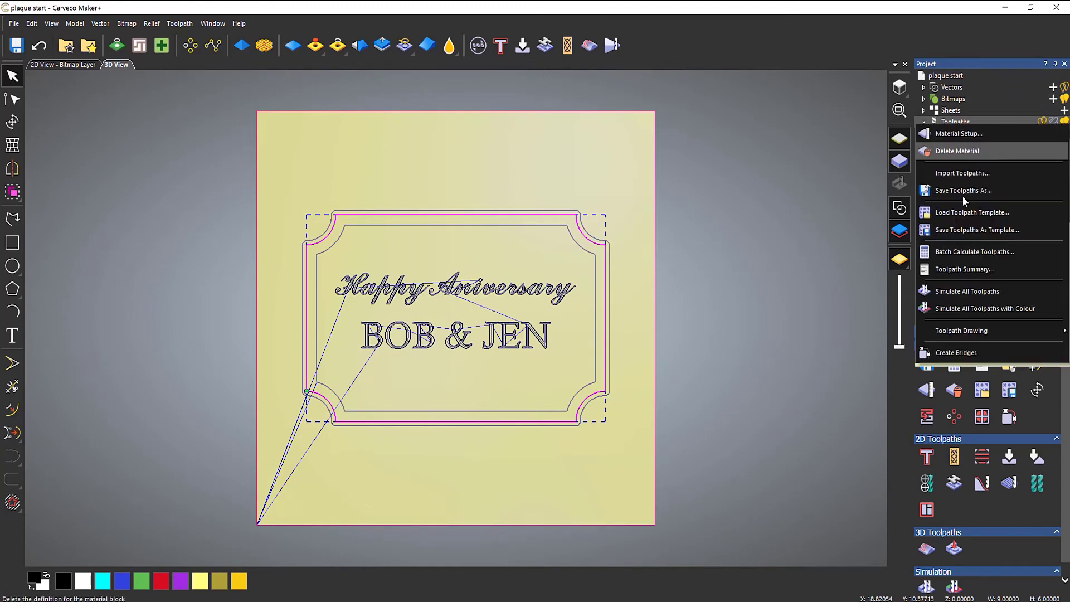
click(968, 291)
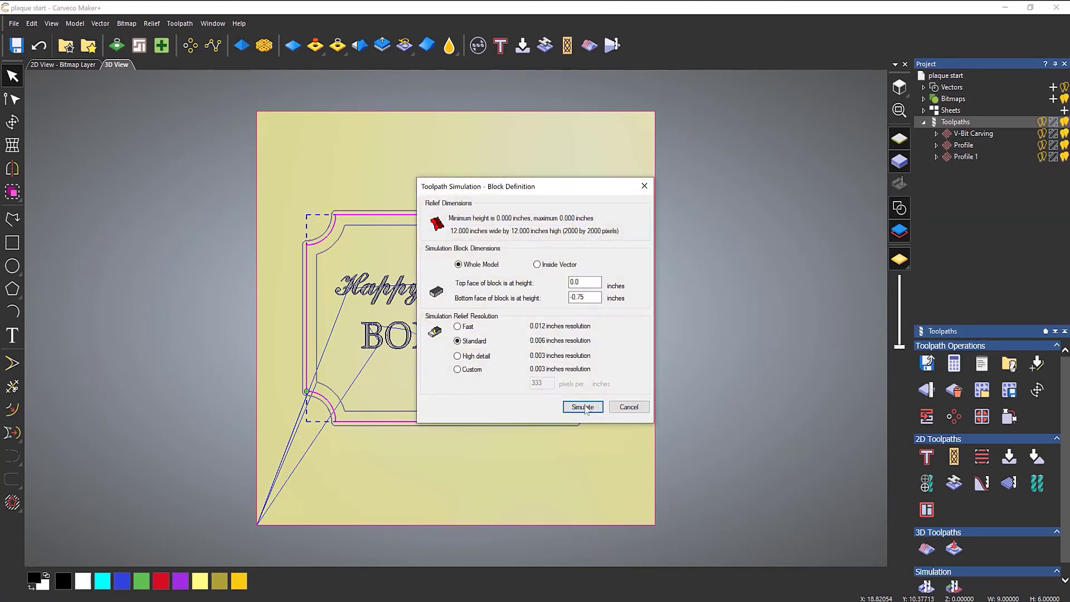
click(581, 407)
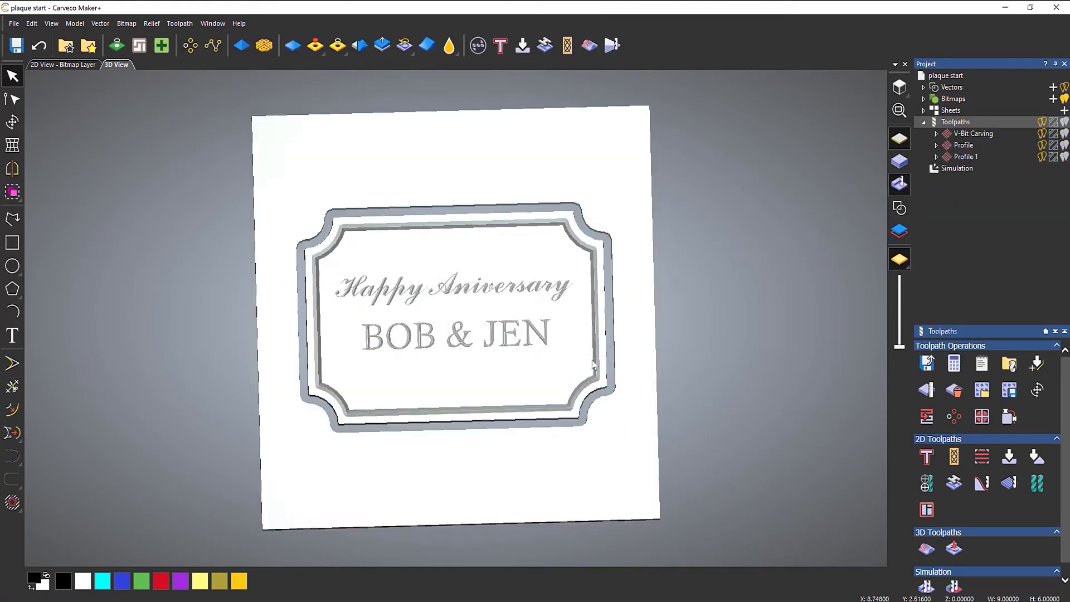
drag(603, 263, 606, 303)
scroll(436, 327, up, 5)
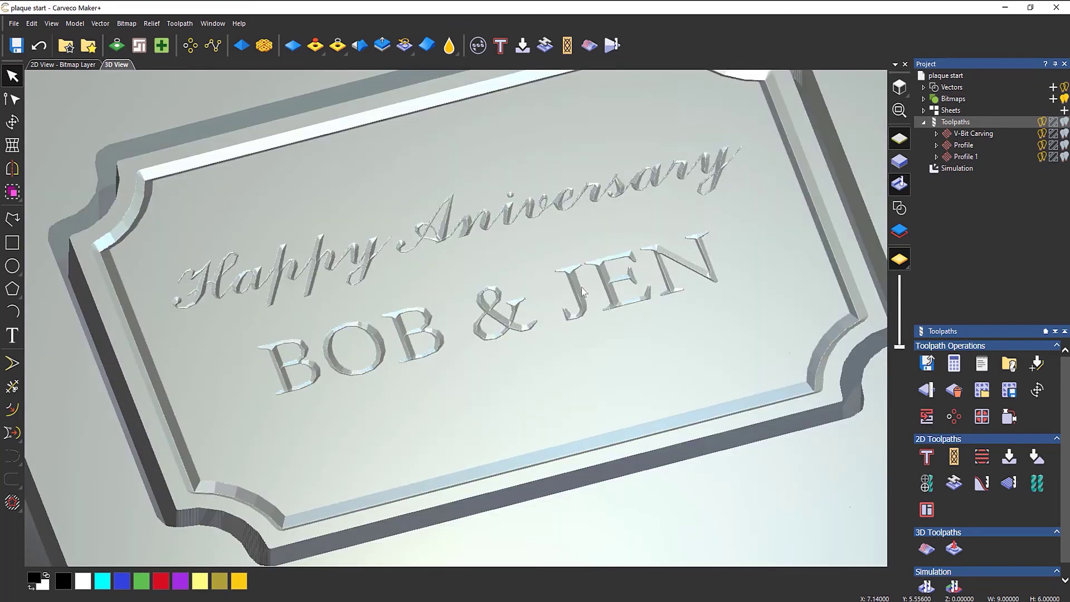
scroll(546, 323, down, 5)
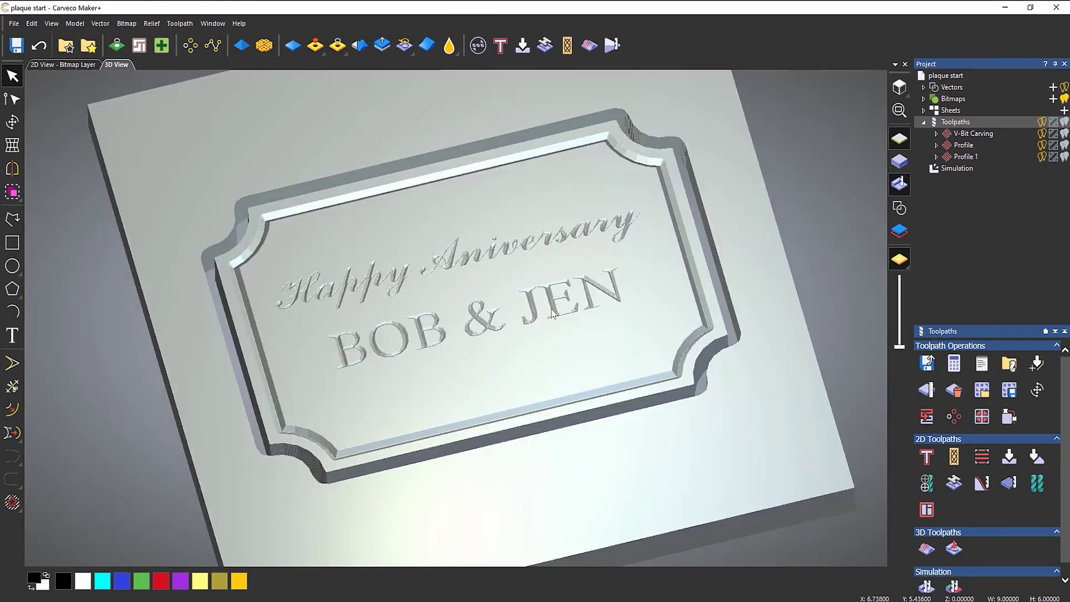
drag(552, 312, 655, 288)
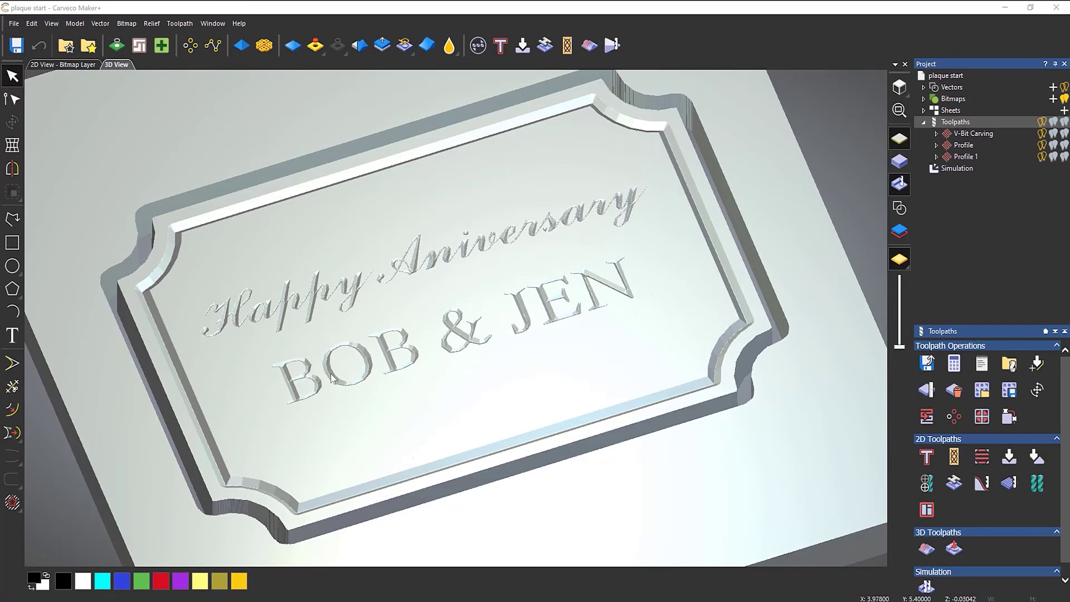
scroll(359, 397, up, 6)
scroll(440, 422, up, 2)
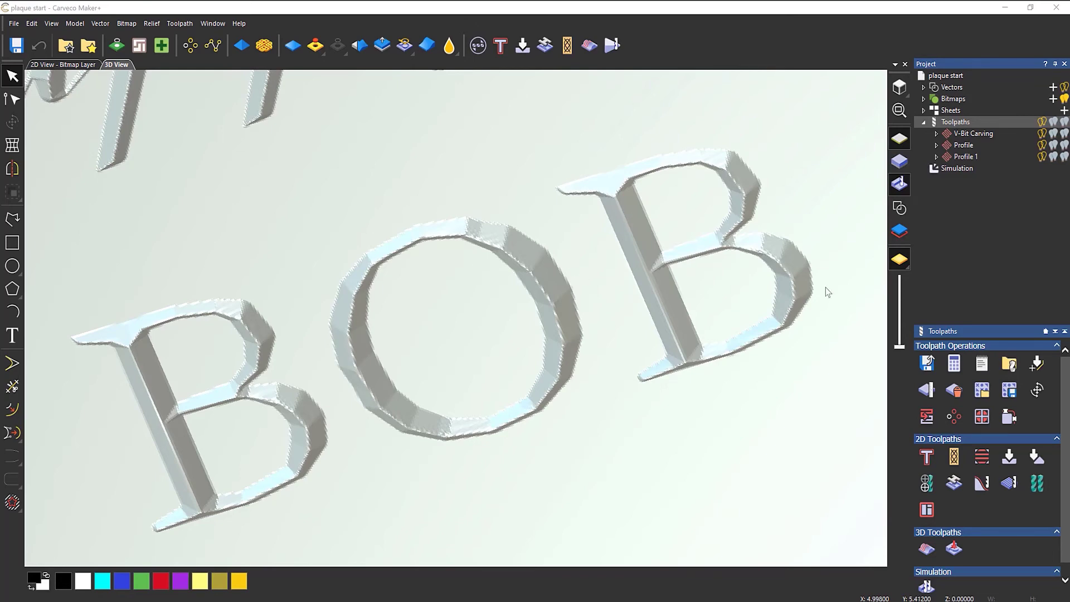
Delete the simulation, select V-Bit Carving, and zoom into BOB from the top view
right_click(948, 171)
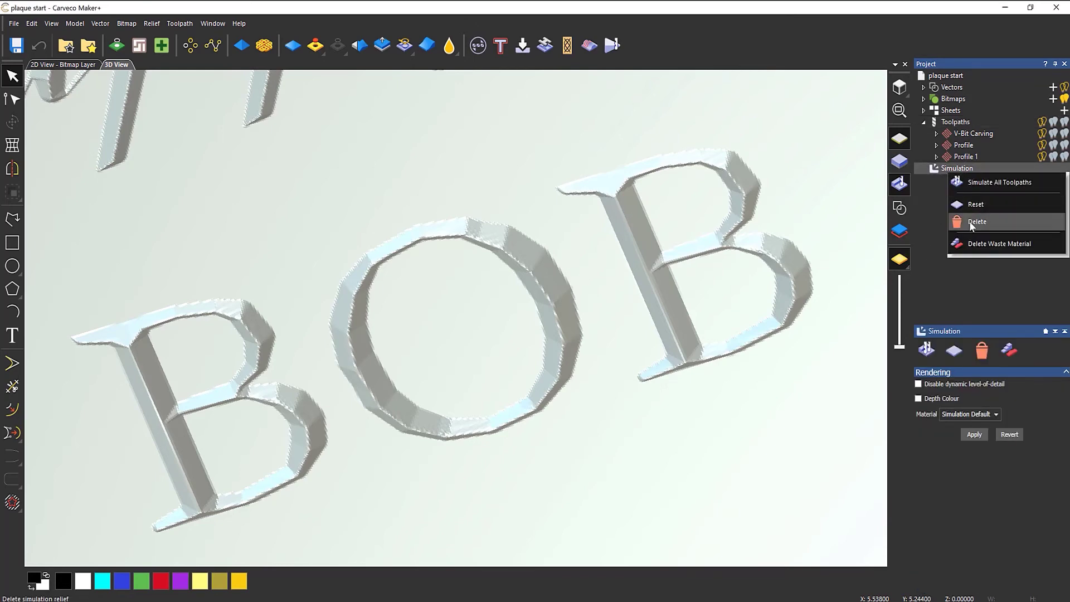
click(968, 220)
key(Up)
key(Up)
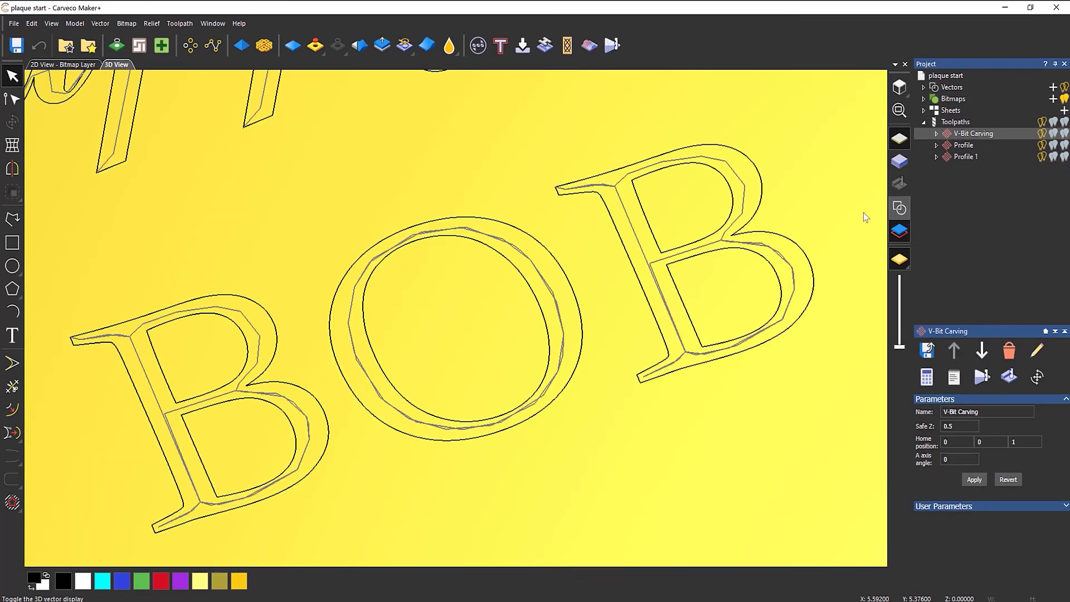
click(901, 88)
scroll(462, 432, up, 10)
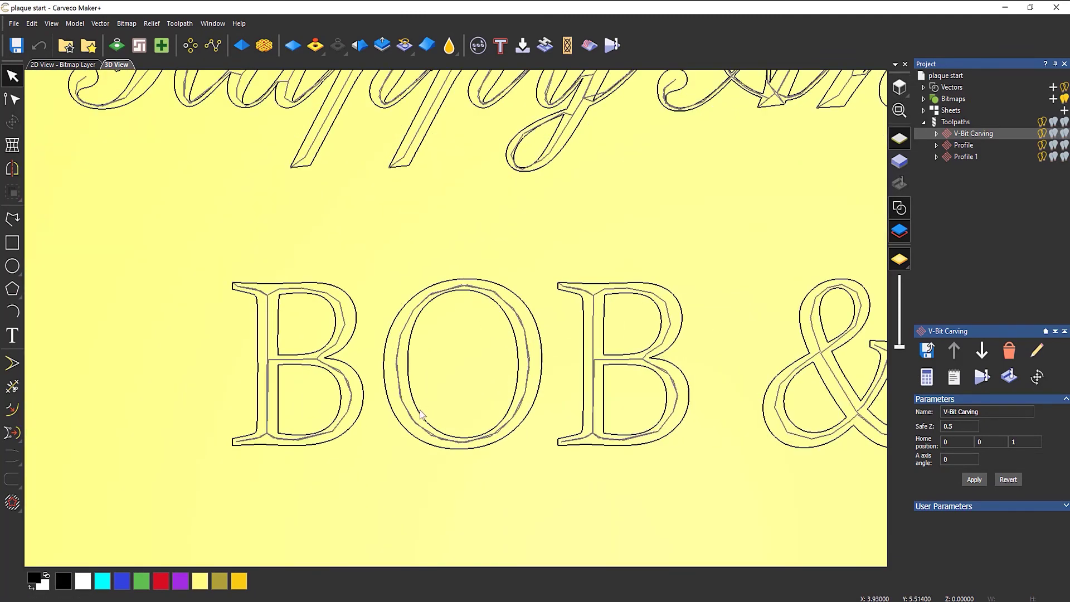
scroll(463, 432, up, 2)
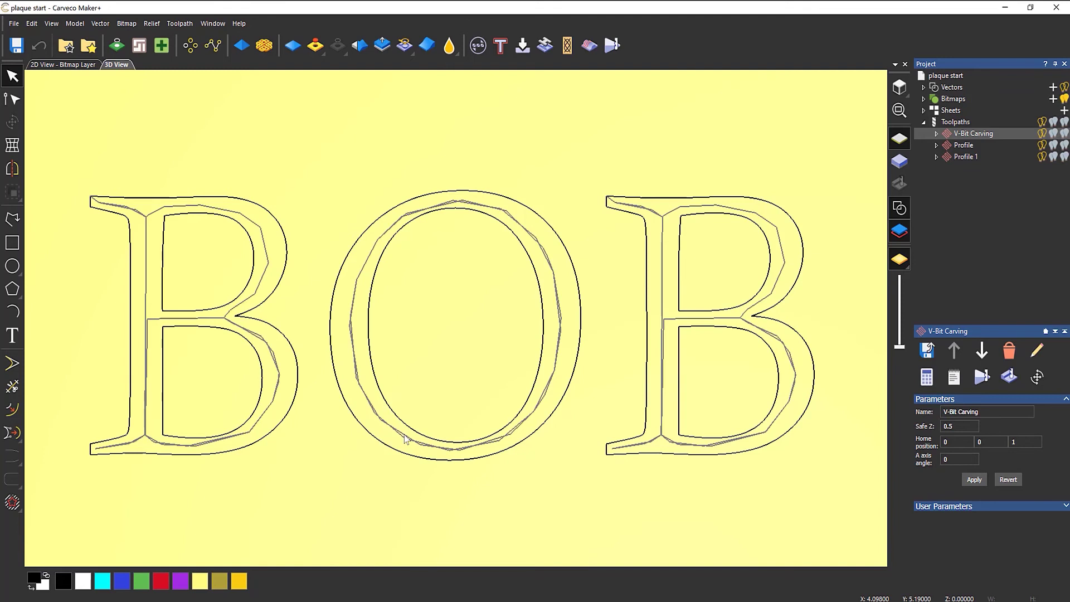
Change the V-Bit Carving tolerance to 0.001 inch and recalculate the toolpath
double_click(963, 135)
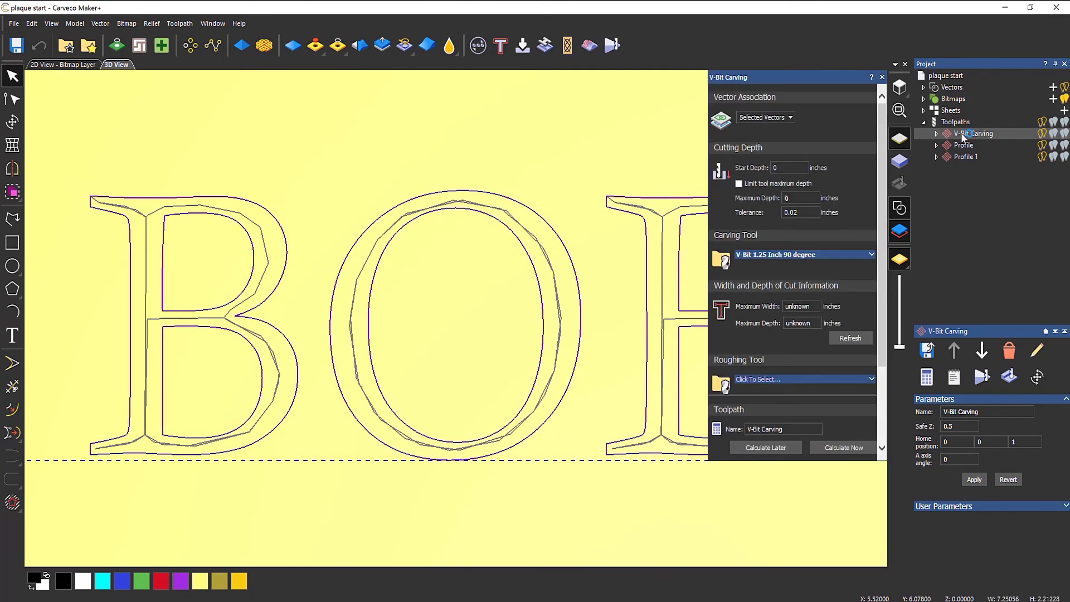
double_click(797, 212)
click(843, 447)
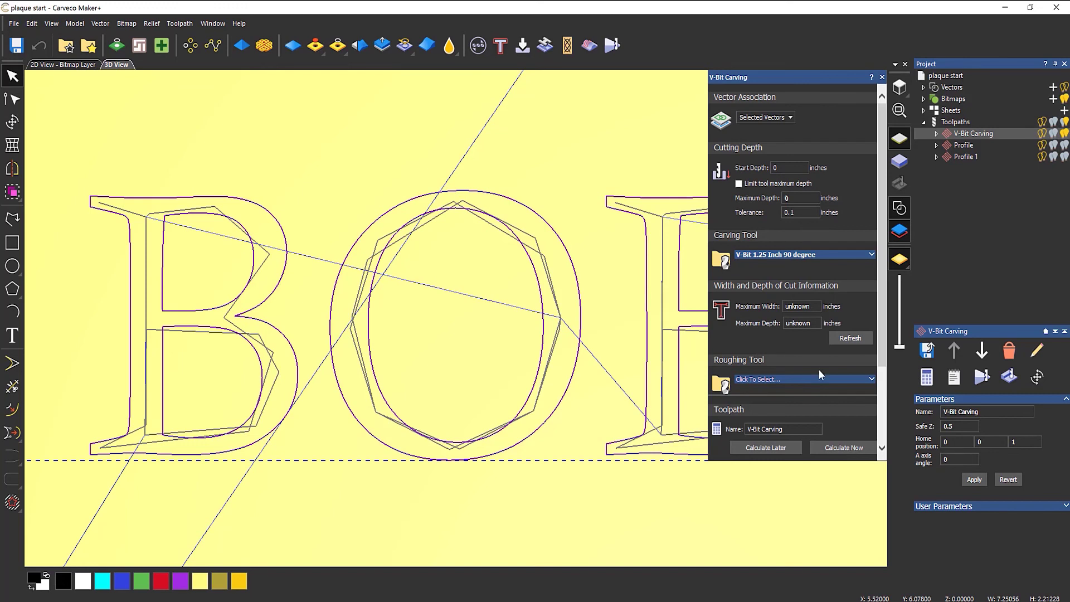
click(799, 216)
key(BackSpace)
text(001)
click(840, 448)
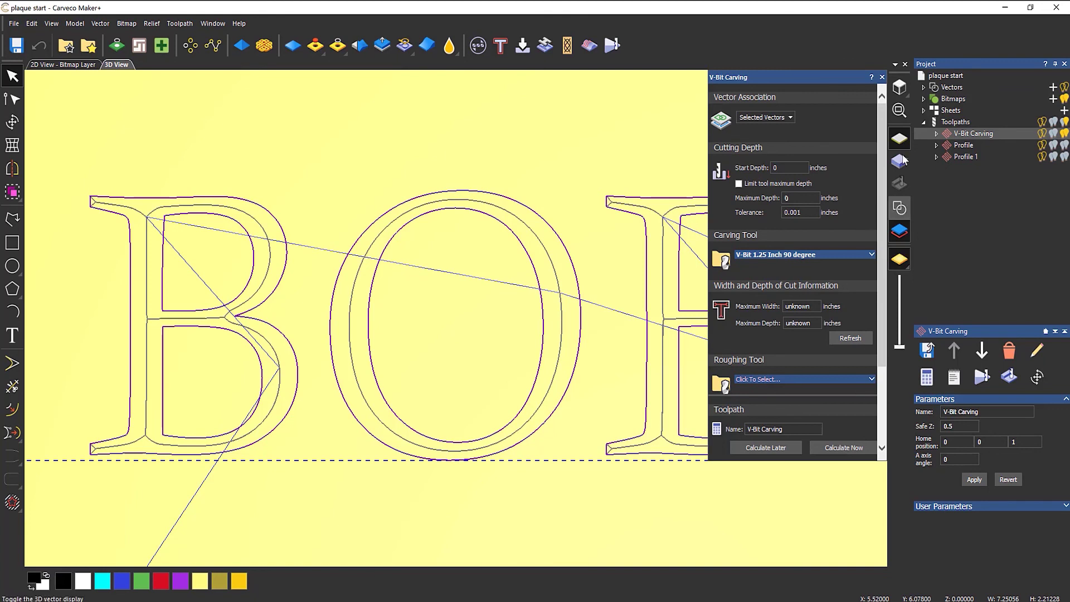
Re-simulate all toolpaths and orbit the view to inspect the smoother carved lettering
click(882, 76)
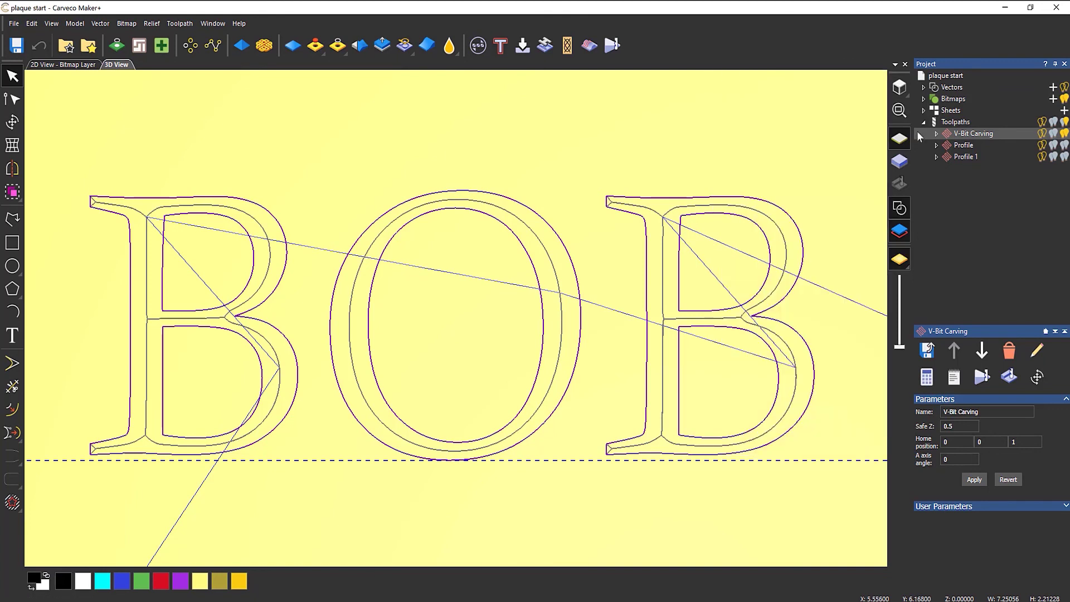
right_click(947, 124)
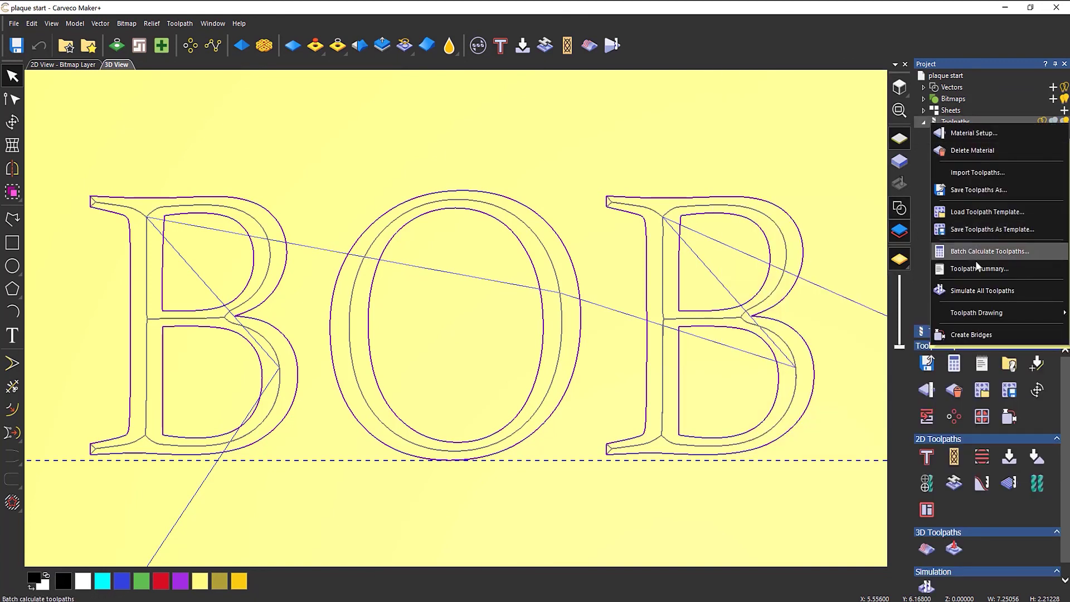
click(979, 290)
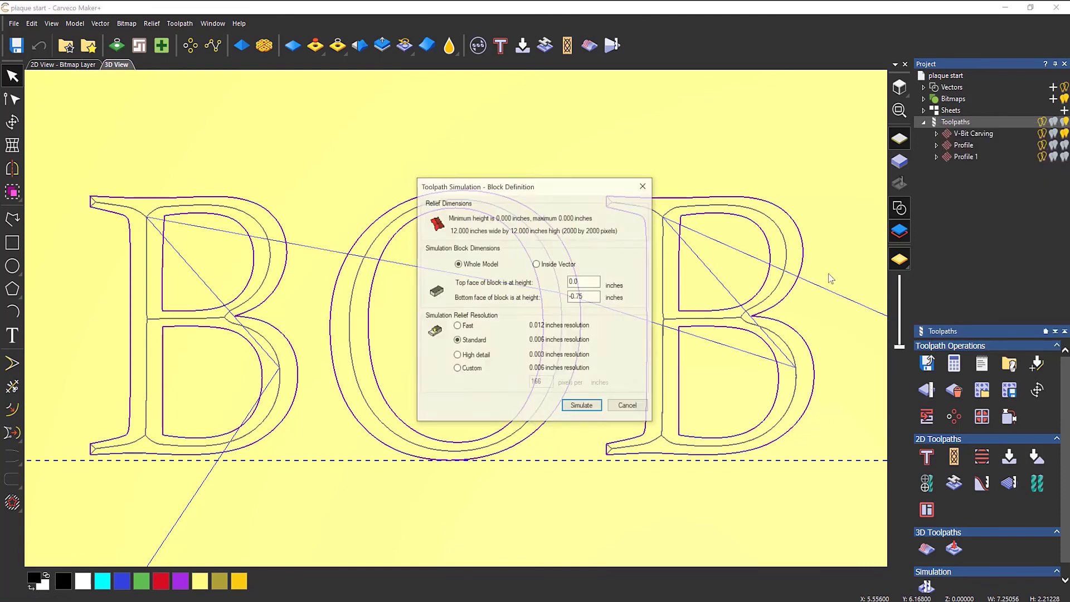
click(582, 407)
drag(654, 432, 404, 386)
scroll(404, 387, down, 5)
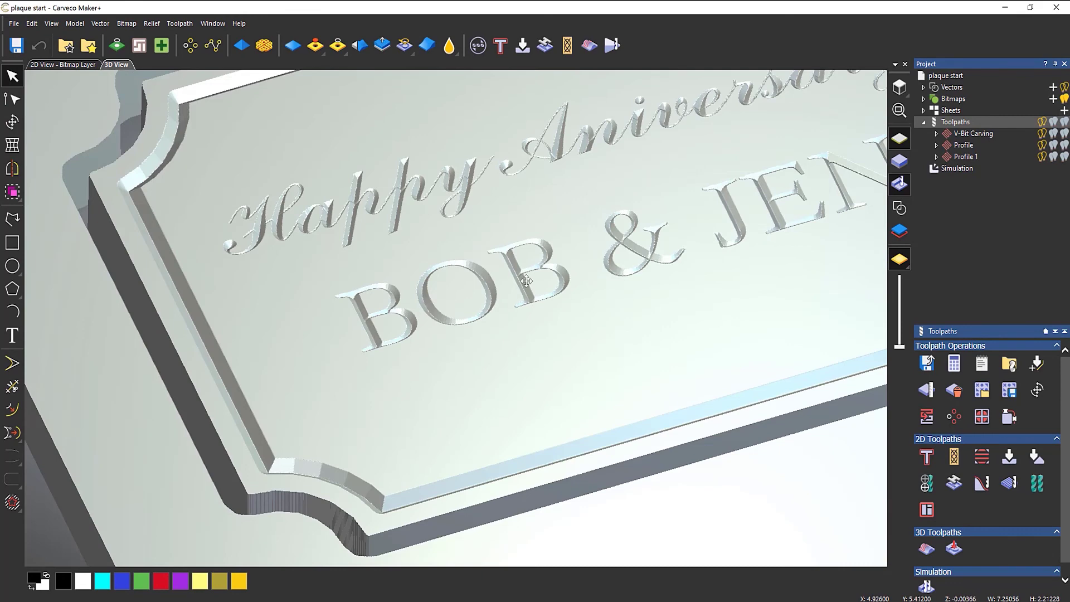
drag(526, 281, 586, 247)
scroll(567, 209, up, 3)
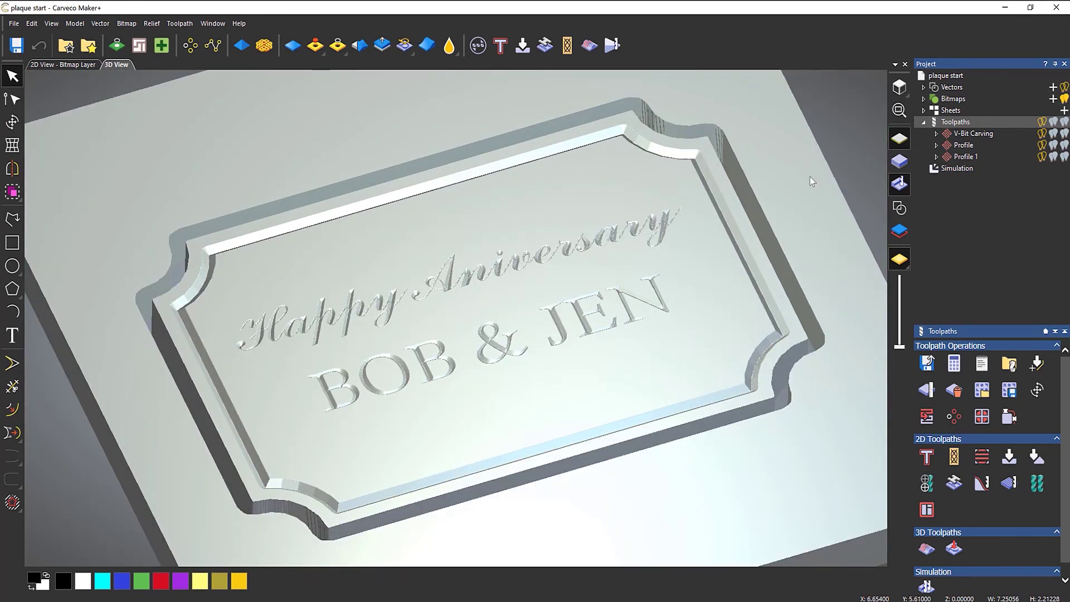